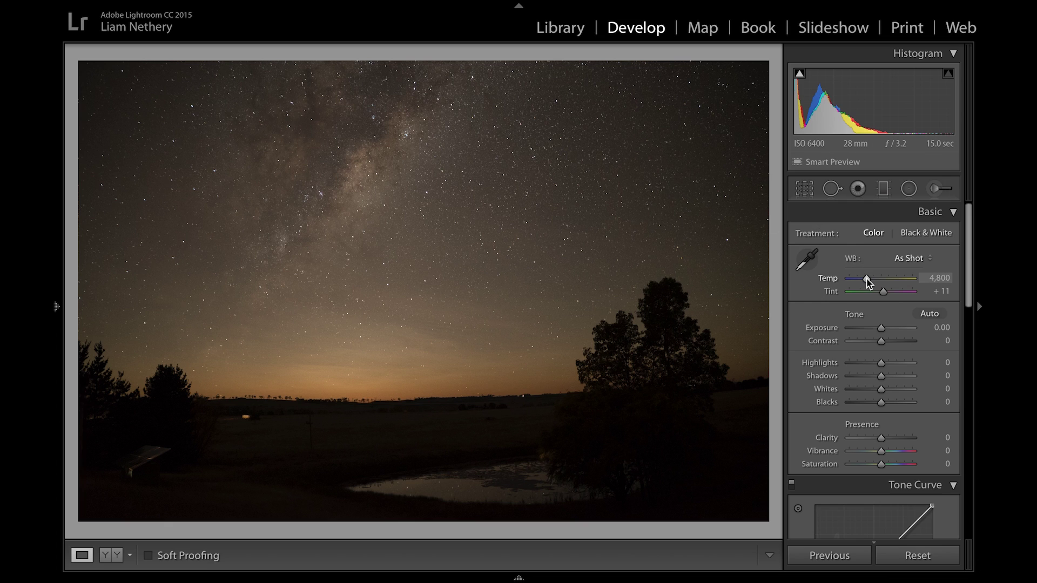
Cool the photo's white balance by setting the temperature to 3,636
drag(867, 282, 860, 284)
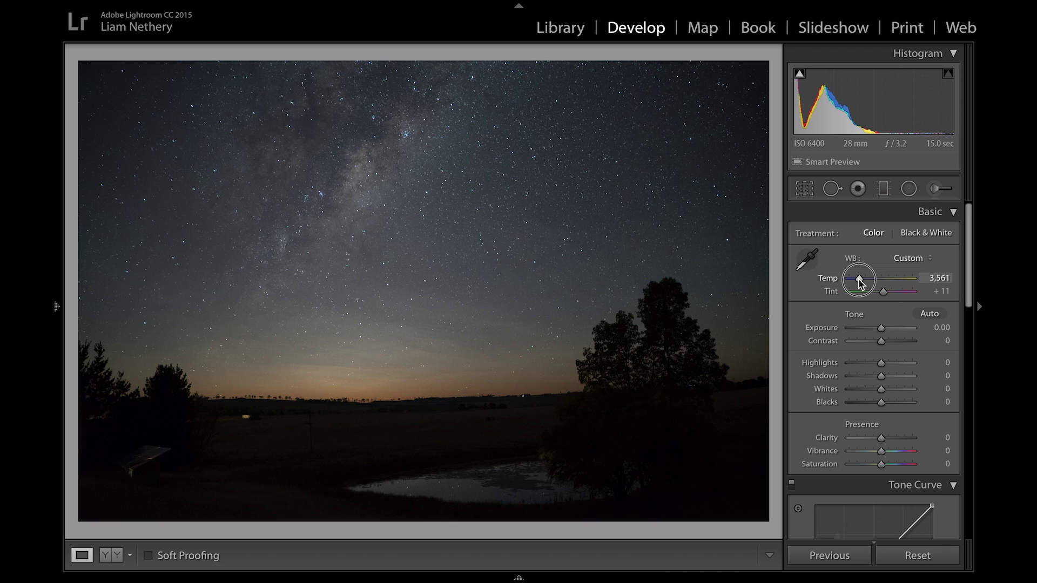
drag(860, 283, 859, 283)
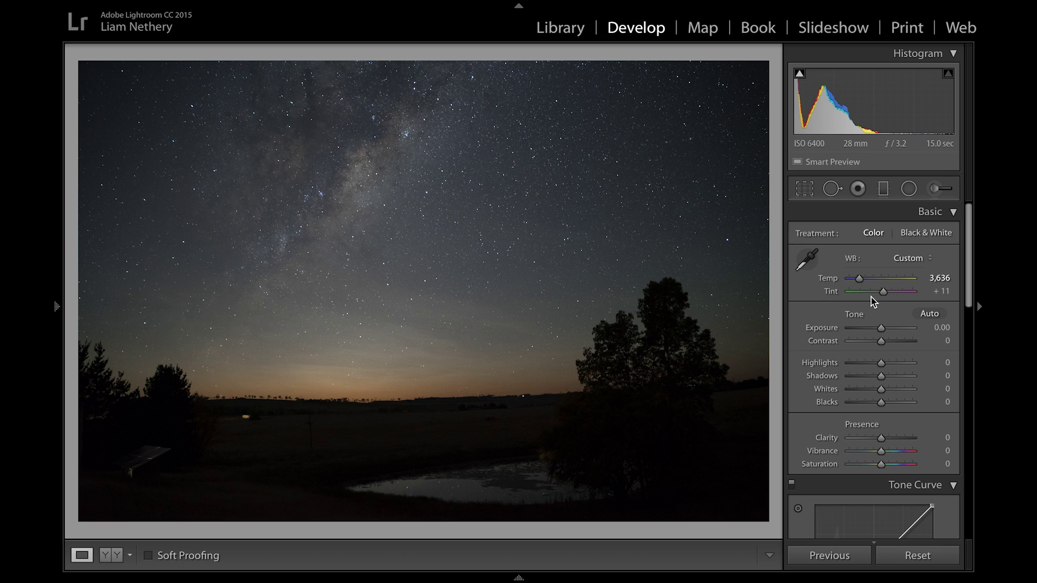
Add a graduated filter from the photo's bottom edge up into the lower sky, with exposure 2.03, highlights −1 and shadows 45
click(883, 189)
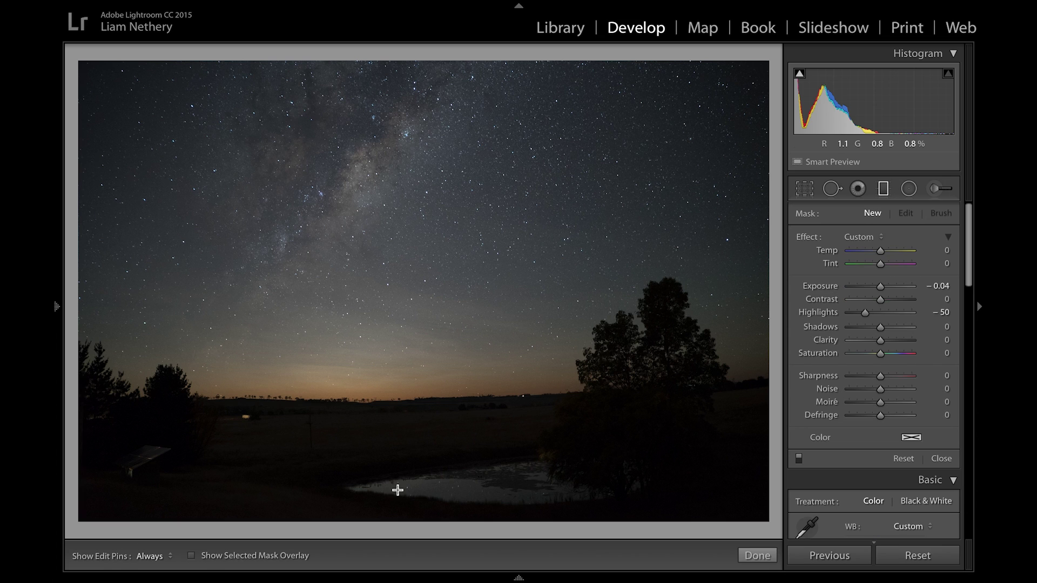
click(365, 520)
drag(364, 520, 362, 280)
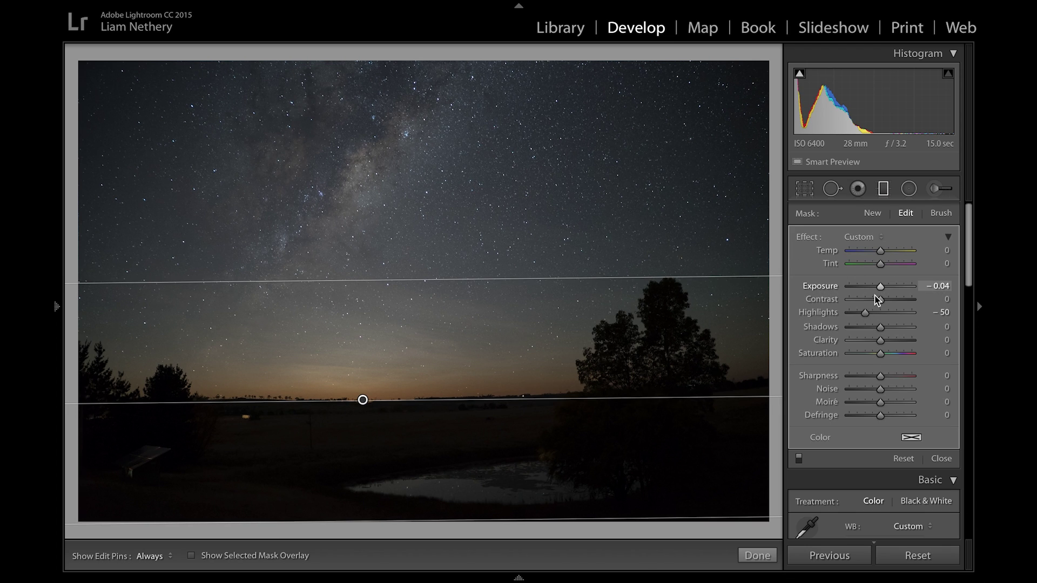
drag(865, 312, 895, 288)
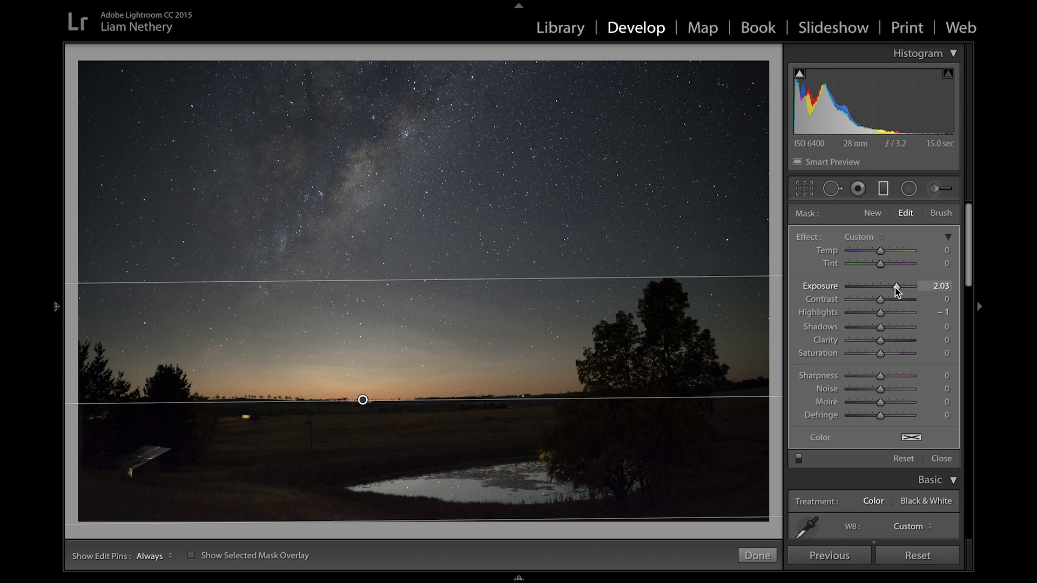
drag(881, 327, 895, 329)
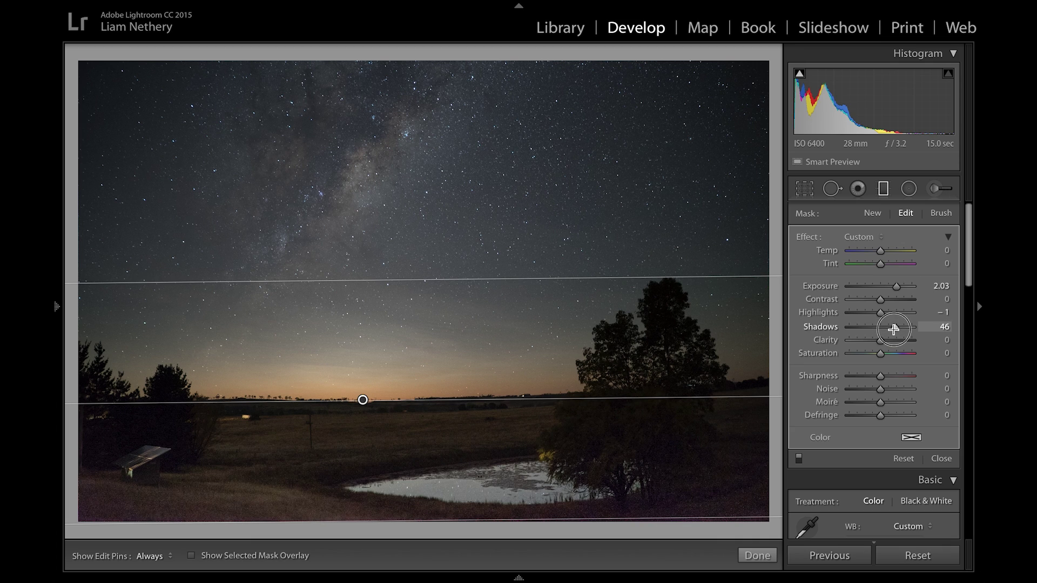
drag(894, 329, 893, 329)
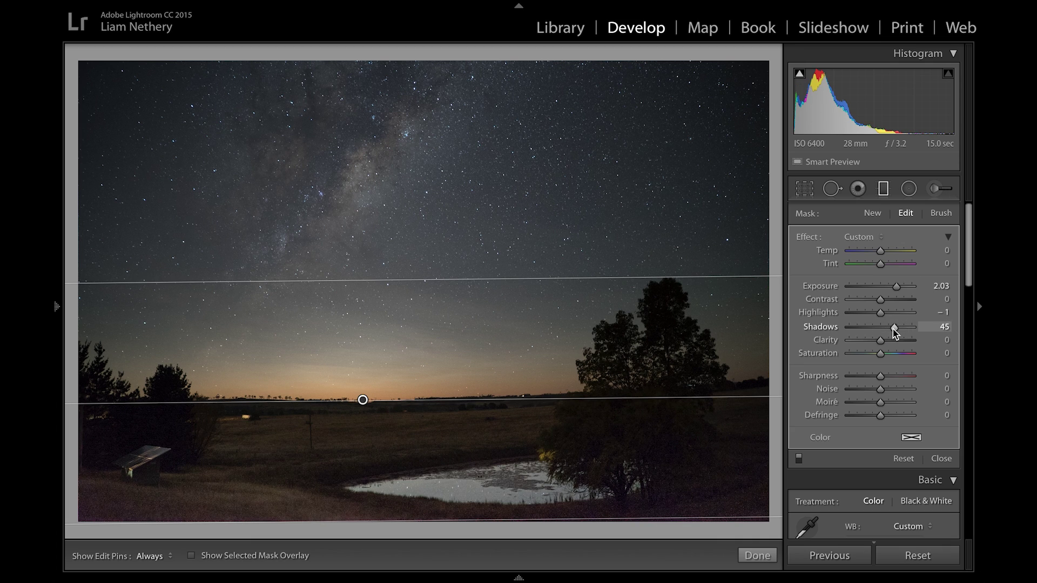
click(757, 556)
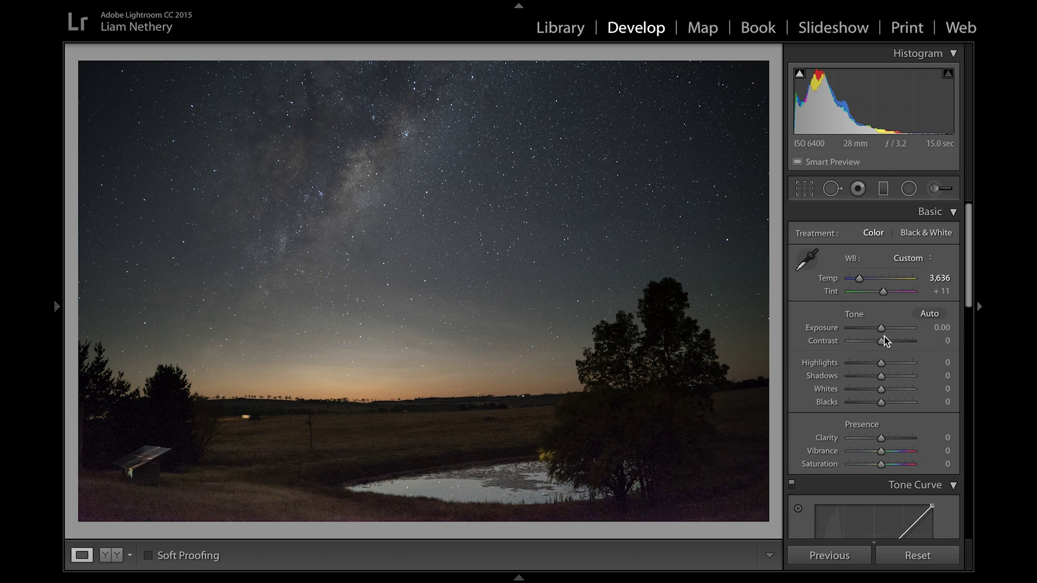
Set the photo's overall exposure to +0.75 and shadows to −23
drag(881, 329, 885, 329)
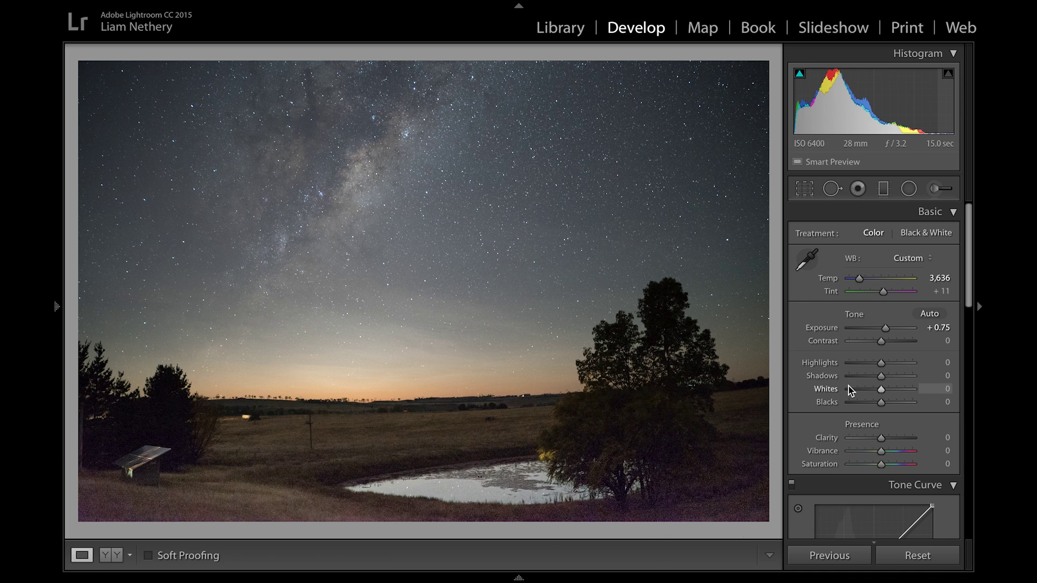
drag(881, 380, 874, 377)
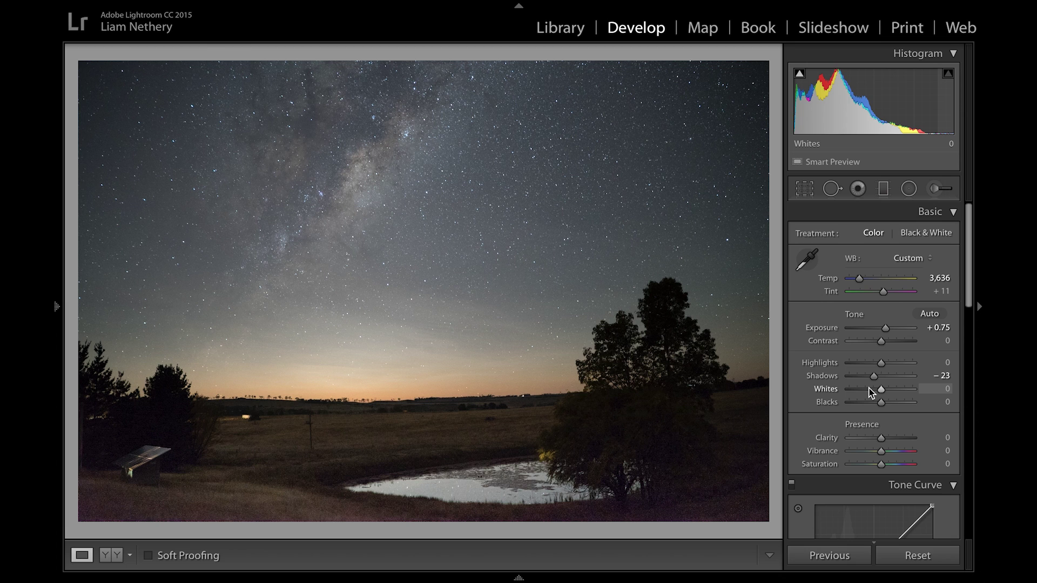
Inspect the photo's left edge up close and crop a thin strip off from the lower-left corner, keeping the original aspect ratio
click(83, 450)
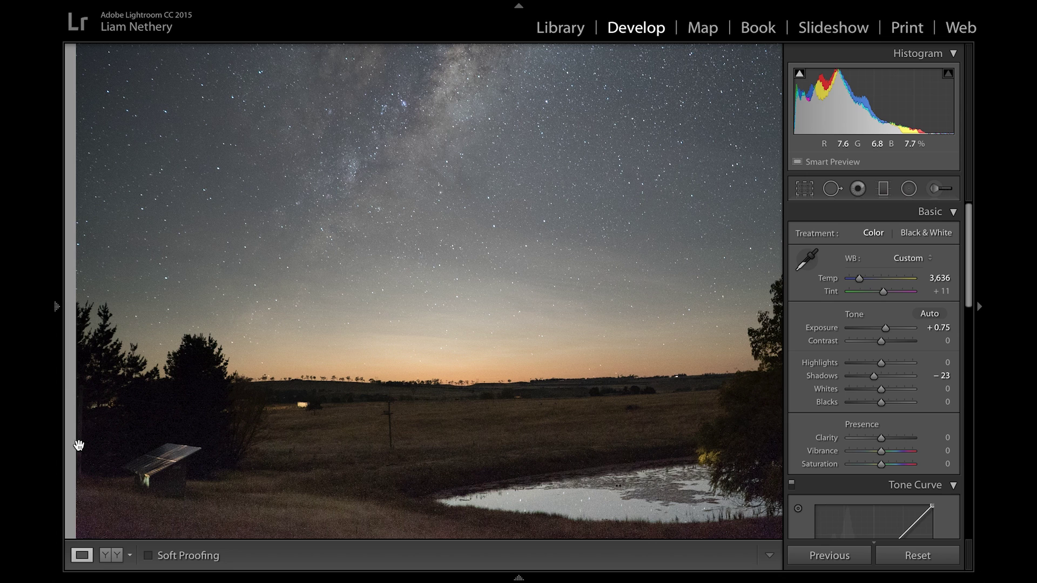
click(227, 428)
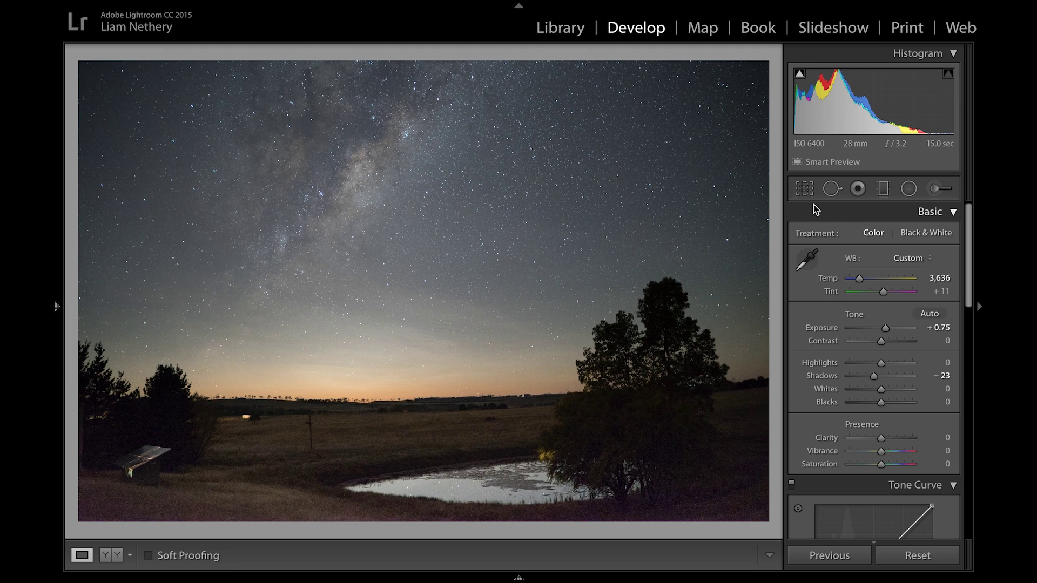
click(806, 191)
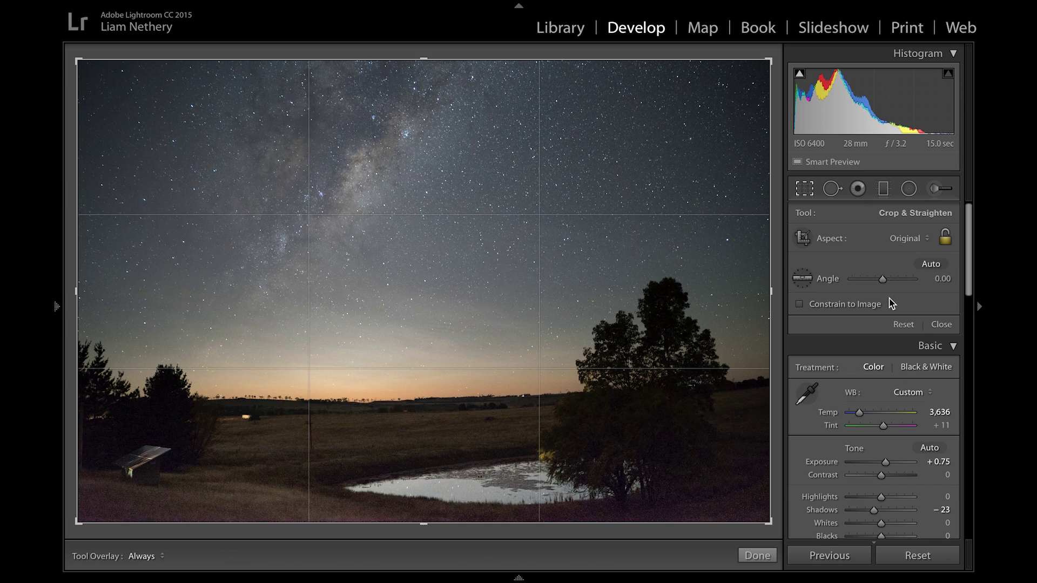
click(945, 238)
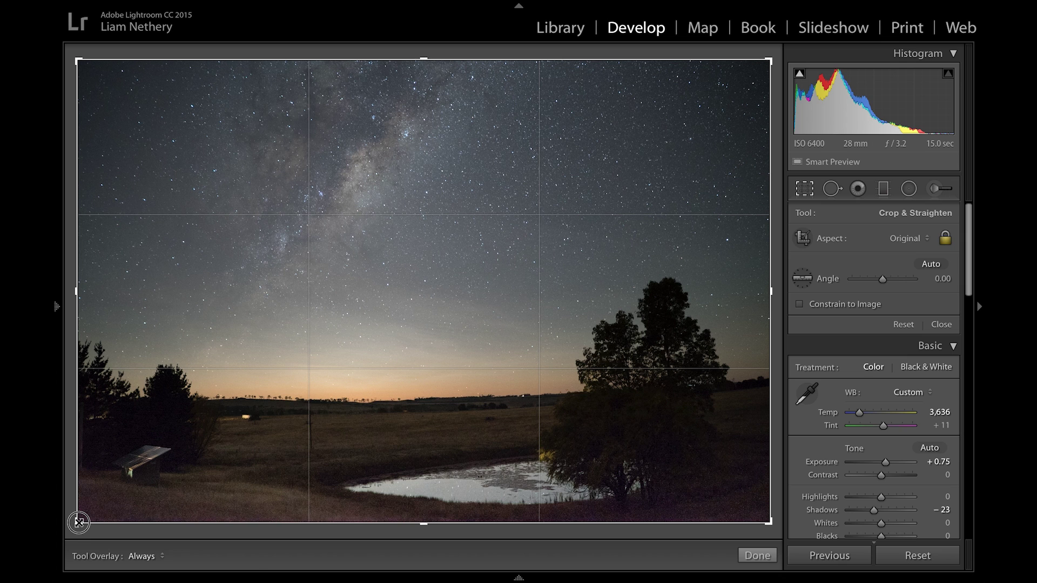
drag(79, 523, 81, 521)
key(Return)
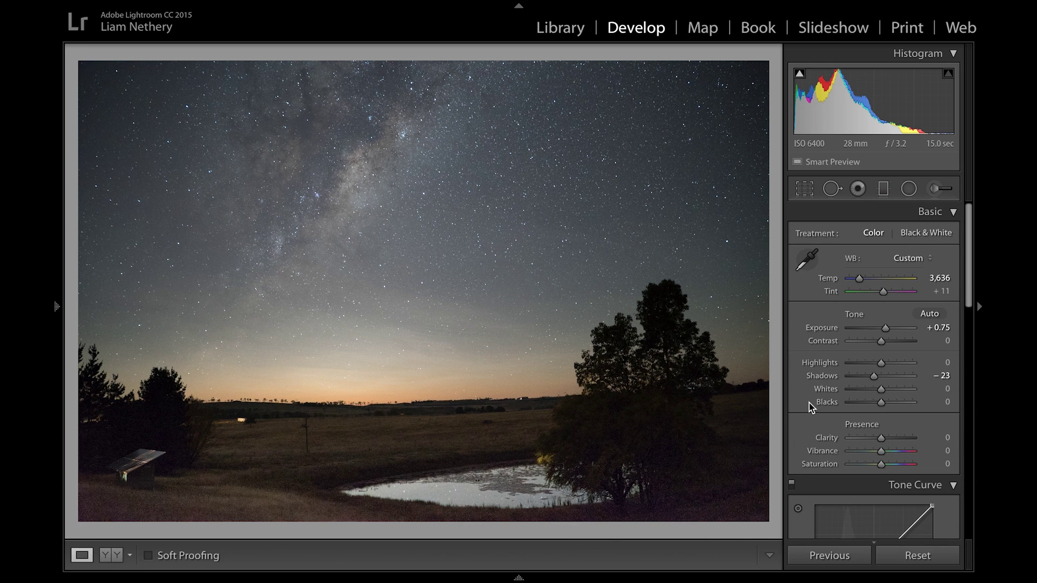
Add a graduated filter from the photo's top edge to below the horizon, with contrast 79, highlights 45, clarity 51 and saturation 38
click(884, 189)
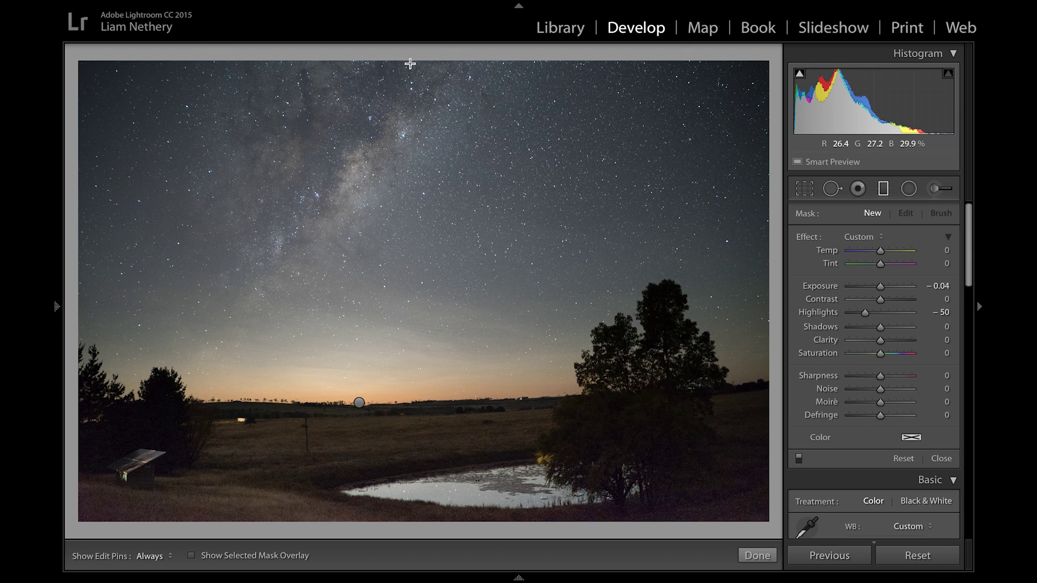
drag(413, 62, 419, 454)
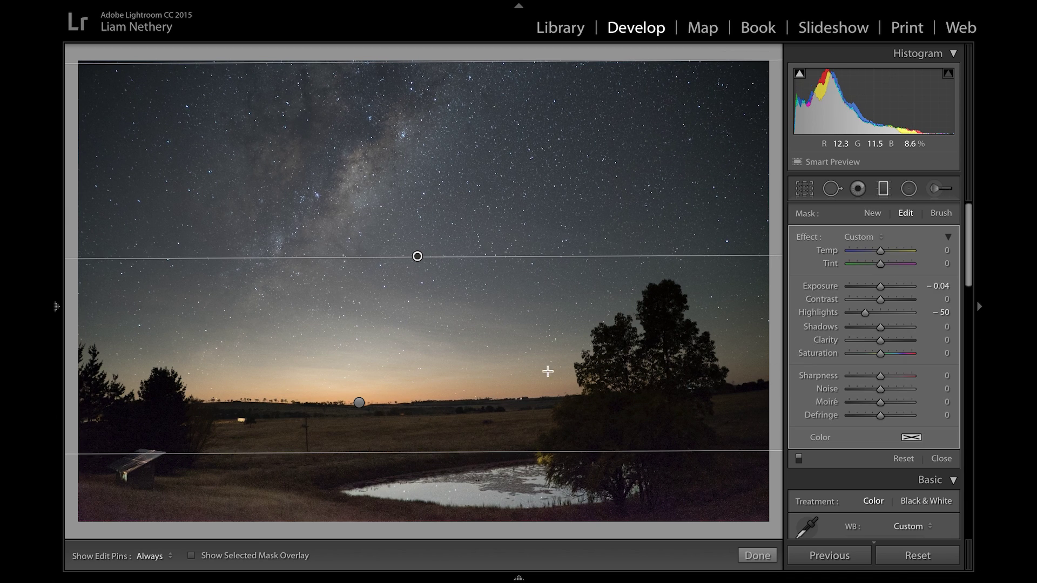
drag(865, 313, 894, 314)
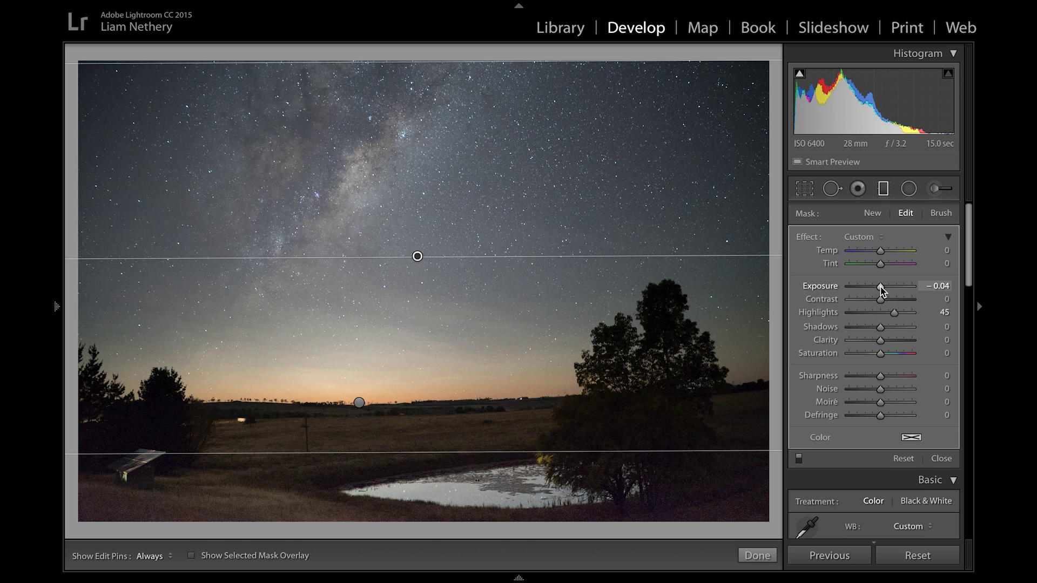
drag(880, 296, 905, 299)
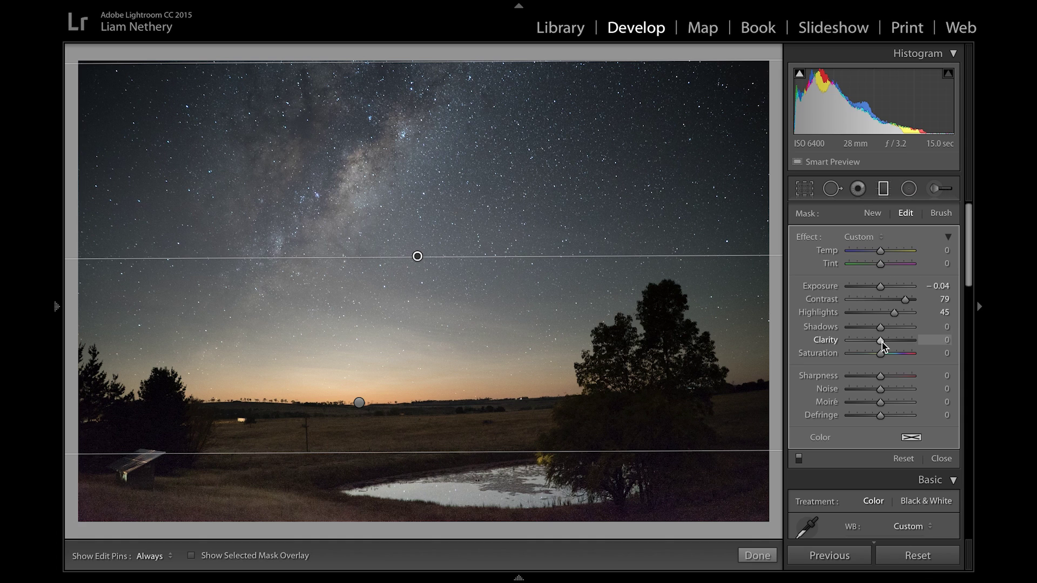
mouse_move(883, 343)
mouse_down()
mouse_move(896, 342)
mouse_move(881, 354)
mouse_move(892, 354)
mouse_up()
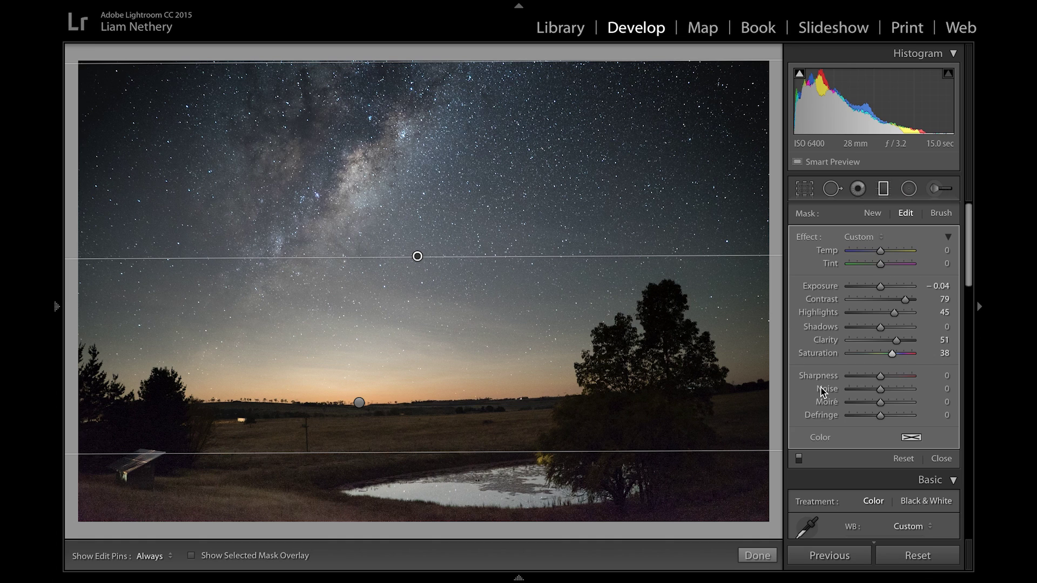
click(756, 556)
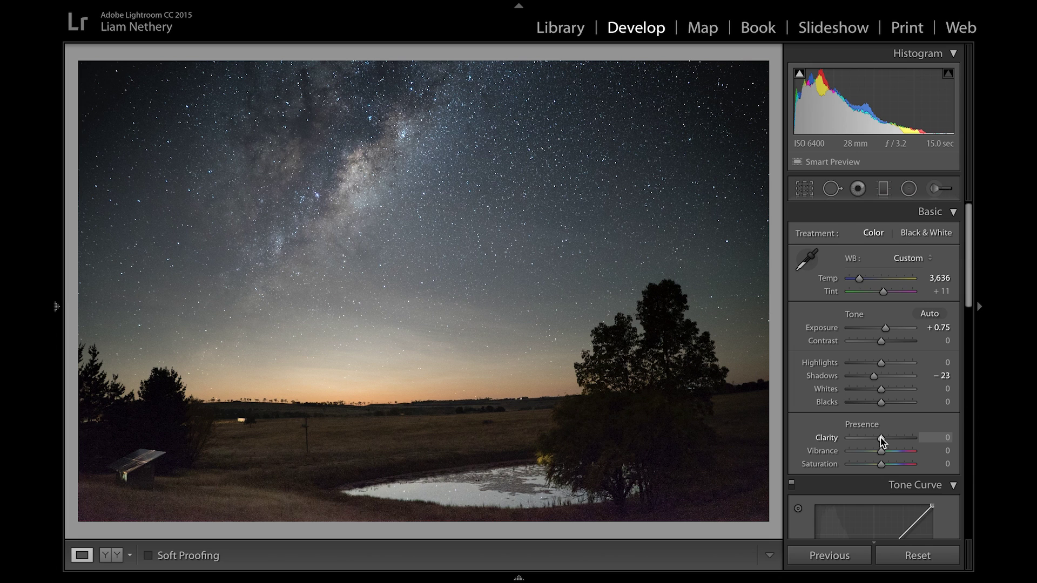
Try the photo's overall clarity at +100 and inspect the large tree up close
drag(881, 438, 917, 436)
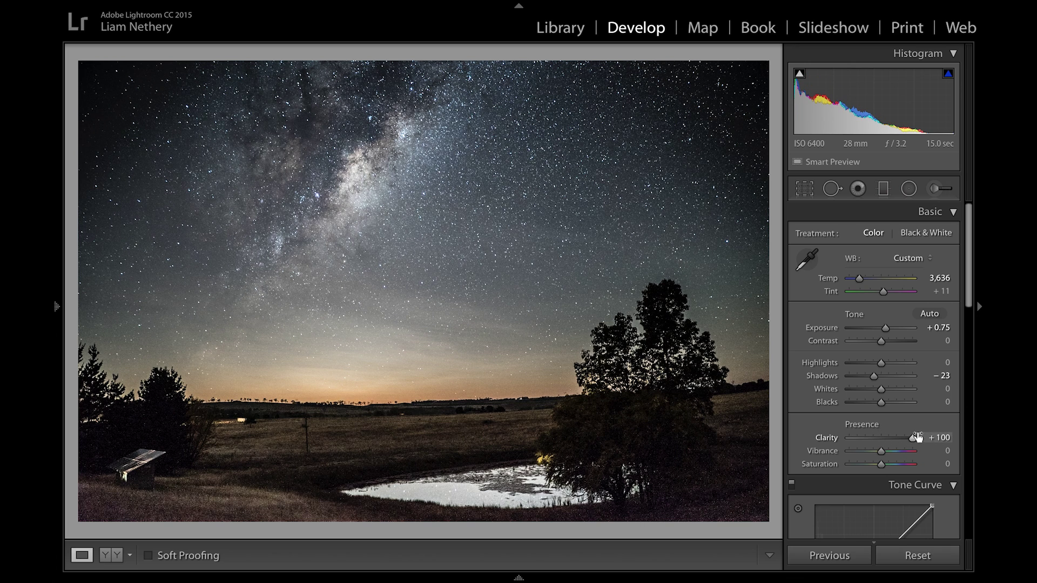
click(599, 389)
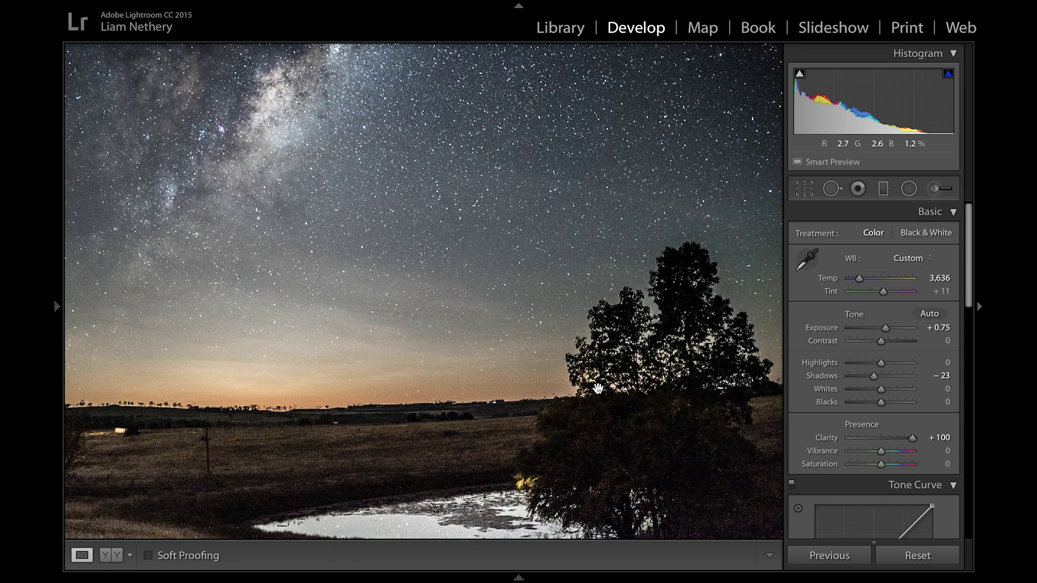
drag(633, 372, 577, 374)
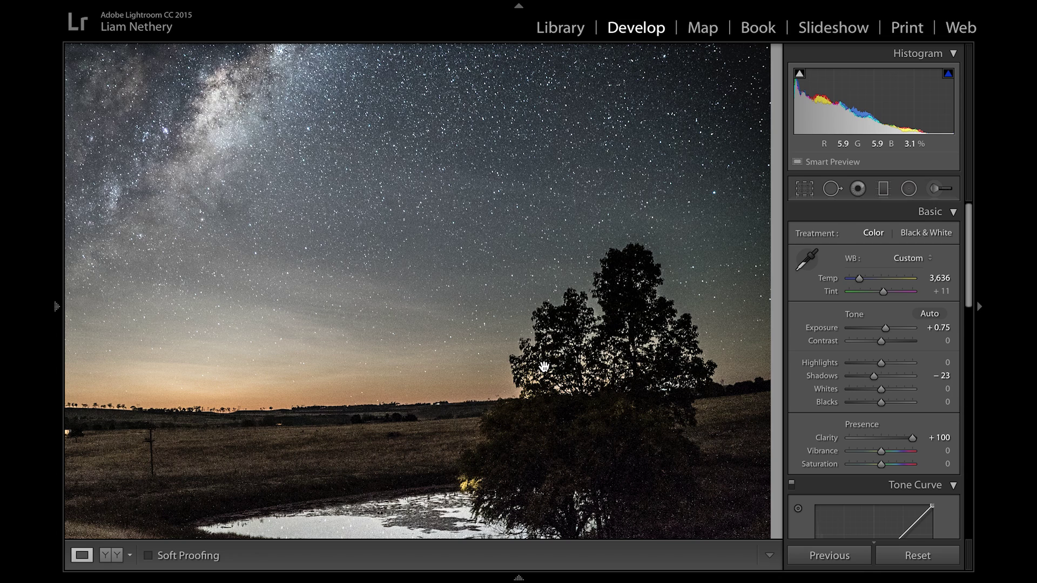
click(544, 367)
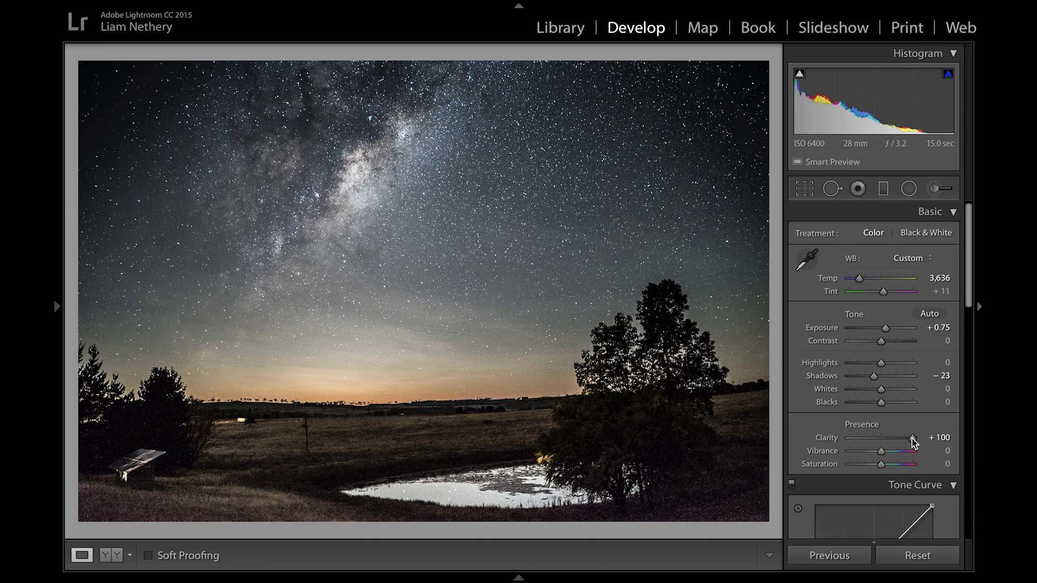
Set the photo's overall clarity to +35, highlights to −40, whites to +38 and blacks to +41
drag(913, 441, 890, 438)
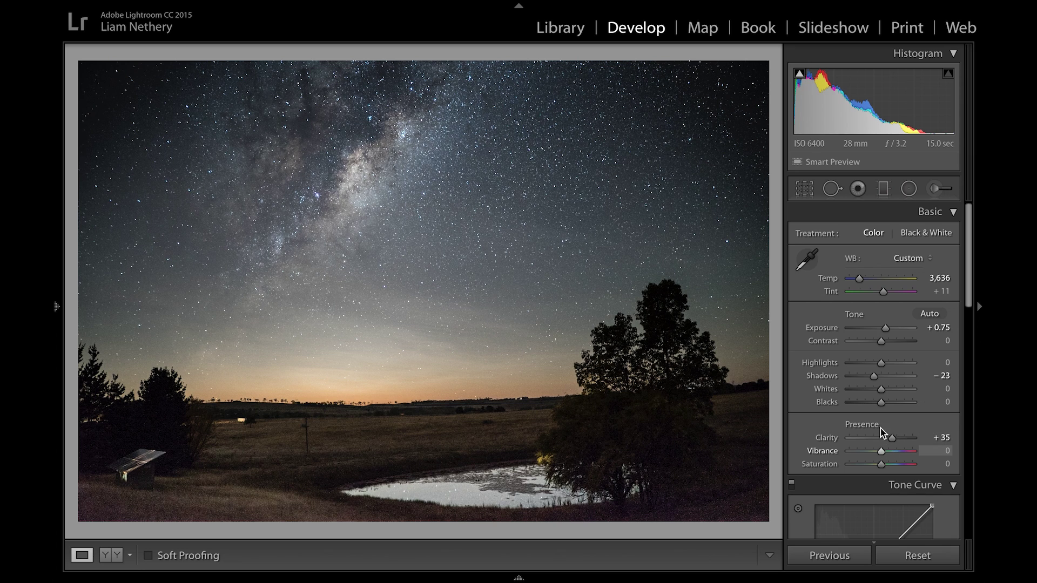
drag(880, 363, 891, 366)
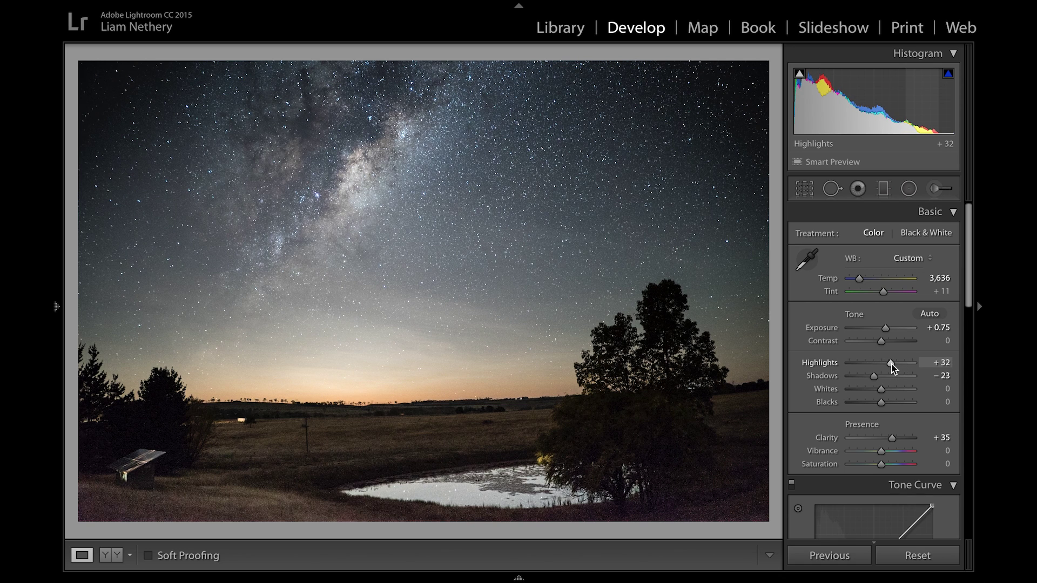
drag(882, 390, 870, 365)
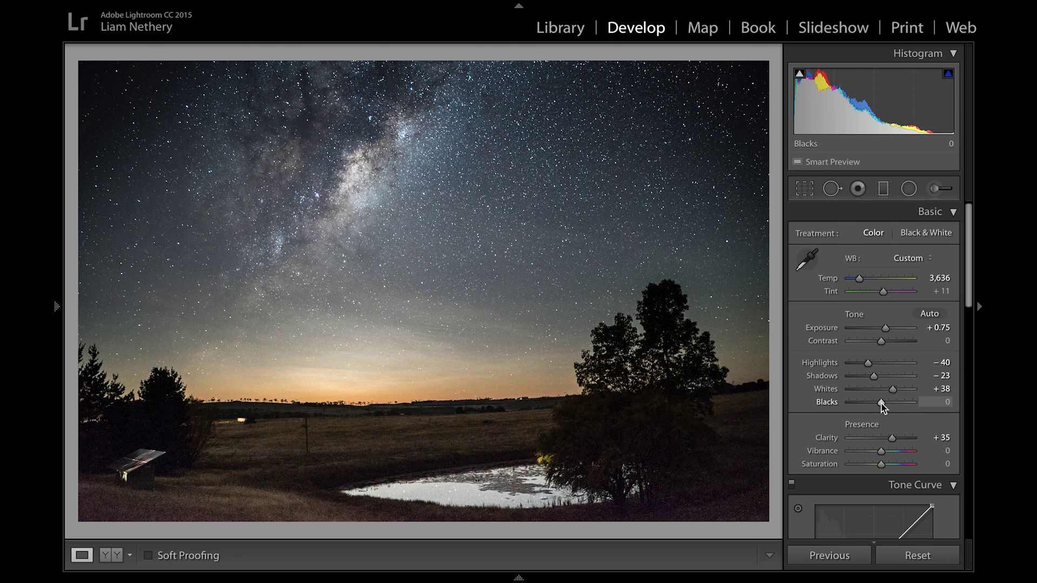
drag(881, 403, 894, 409)
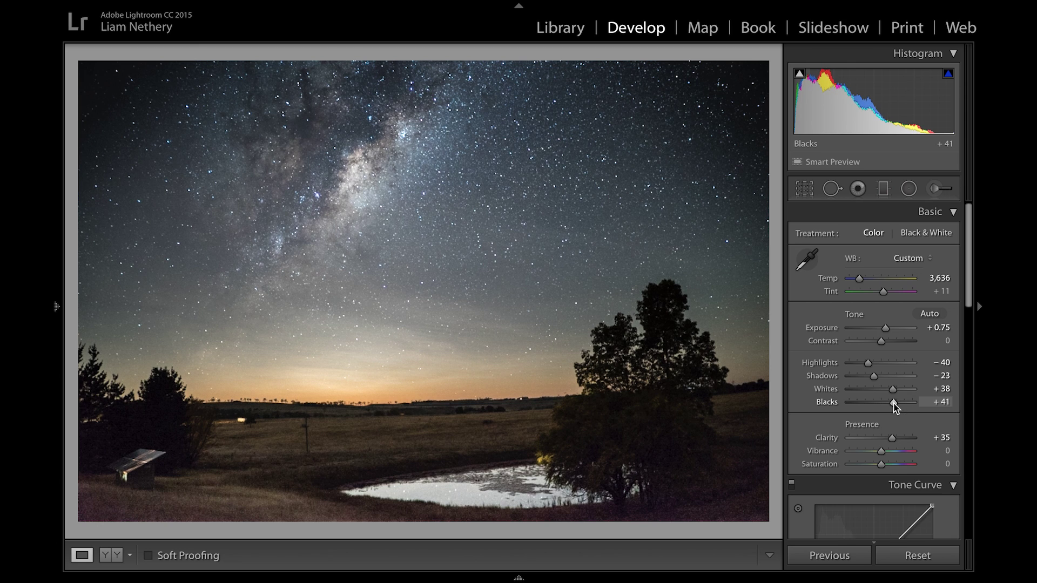
Set the photo's vibrance to +23, tint to +18 and overall contrast to +14
scroll(894, 404, down, 2)
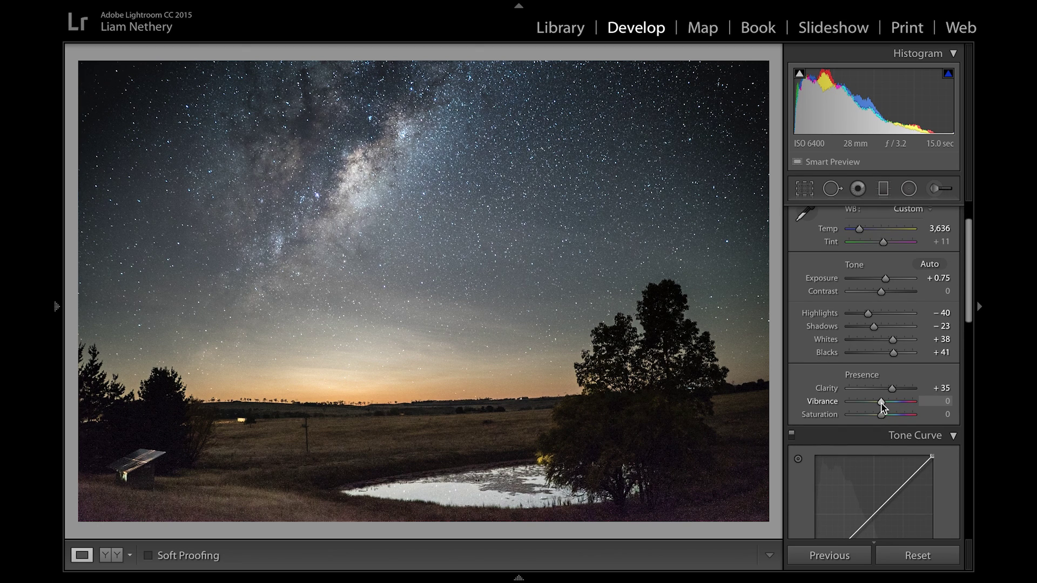
drag(881, 403, 888, 406)
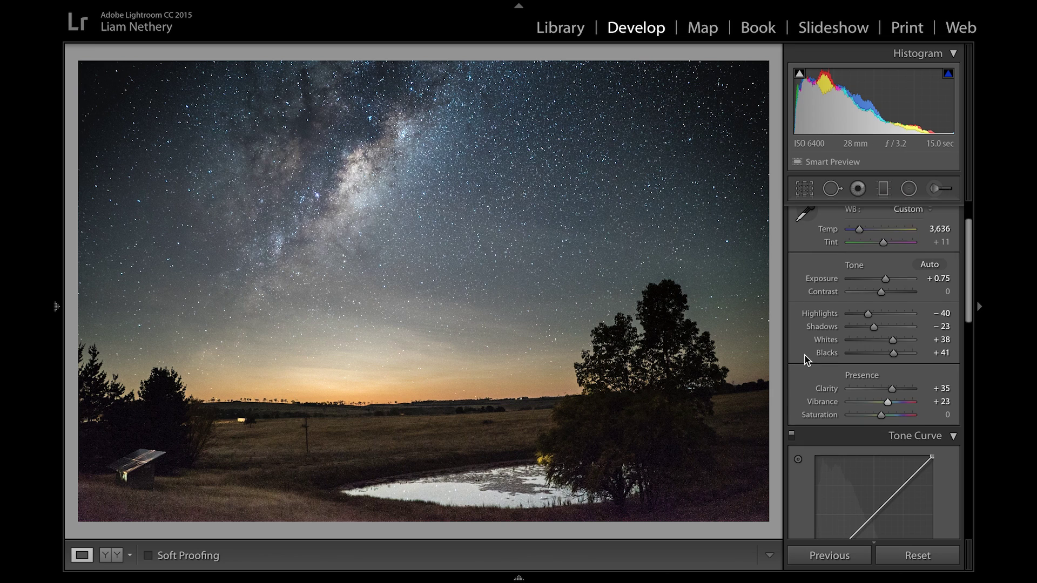
scroll(805, 357, up, 3)
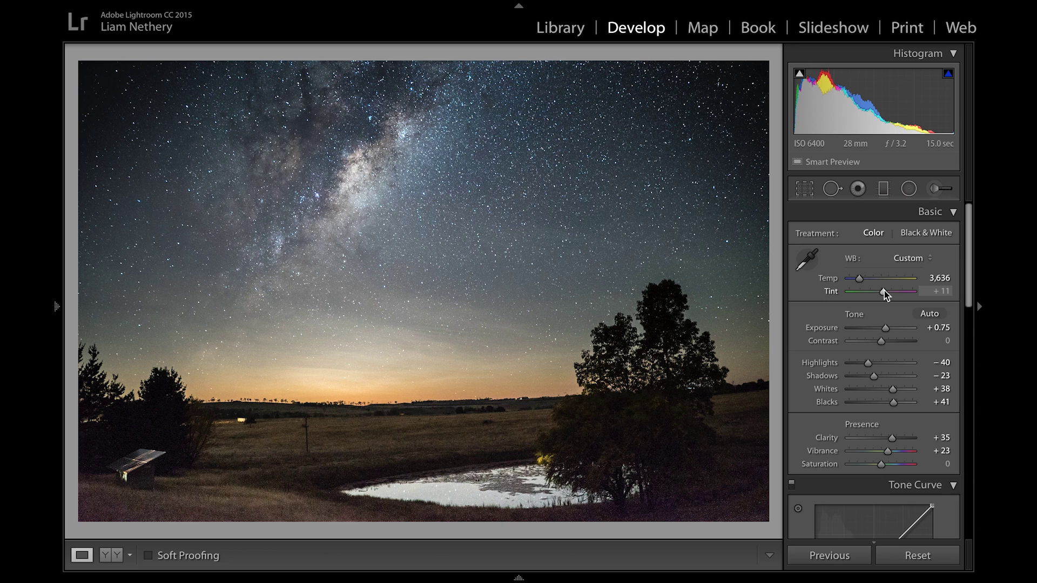
drag(884, 292, 885, 293)
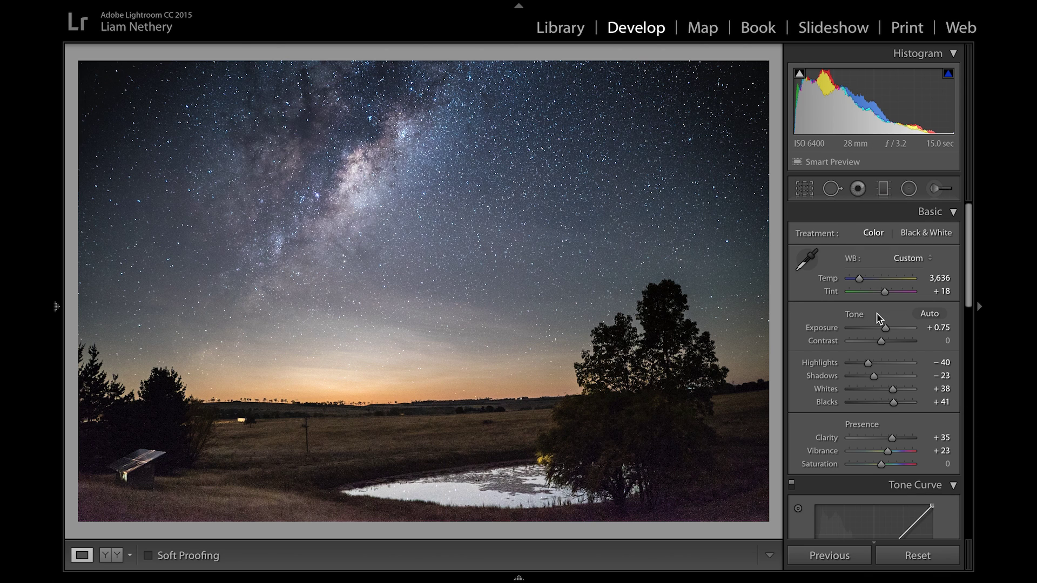
drag(881, 342, 886, 342)
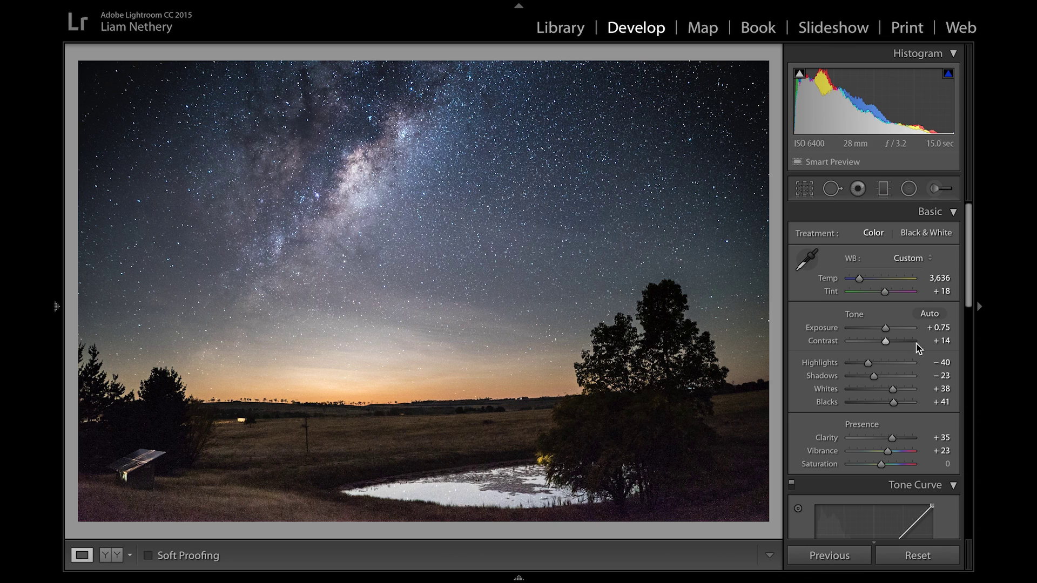
scroll(879, 432, down, 3)
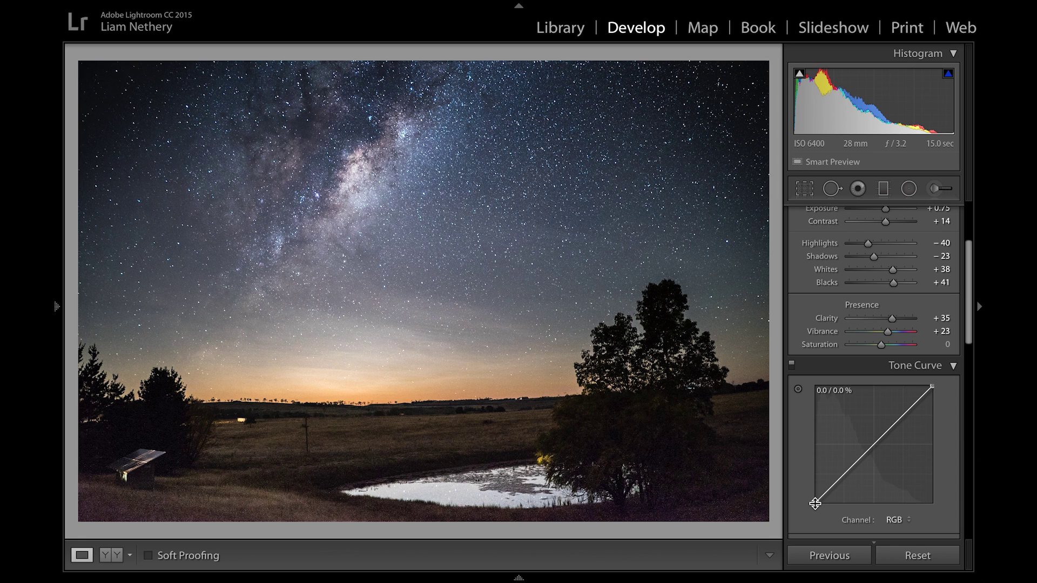
Shape the RGB tone curve into a gentle S: raise the black point, lower the shadows to about 29/25 % and lift the upper midtones
drag(815, 503, 815, 503)
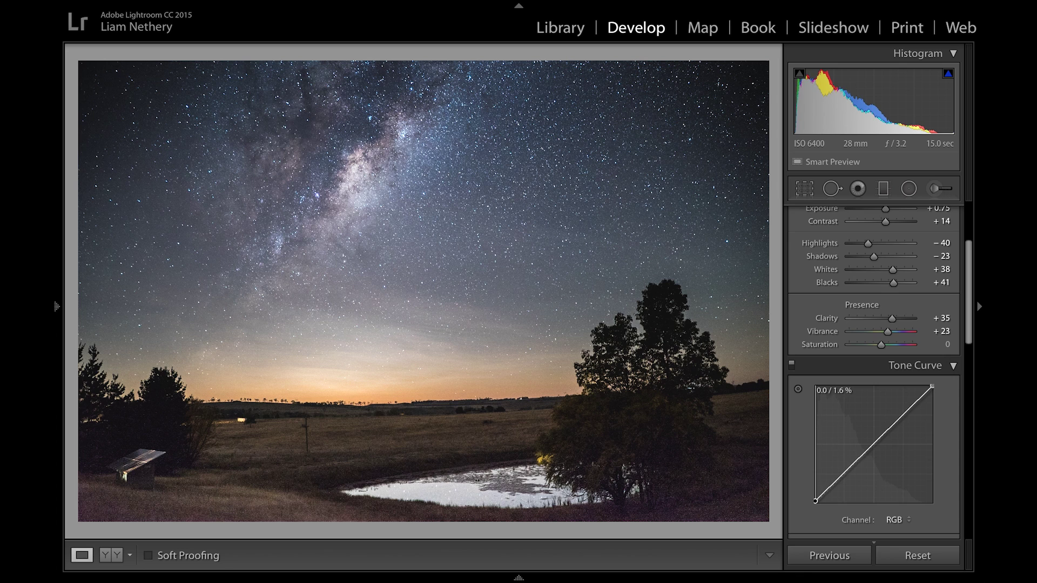
drag(816, 502, 815, 496)
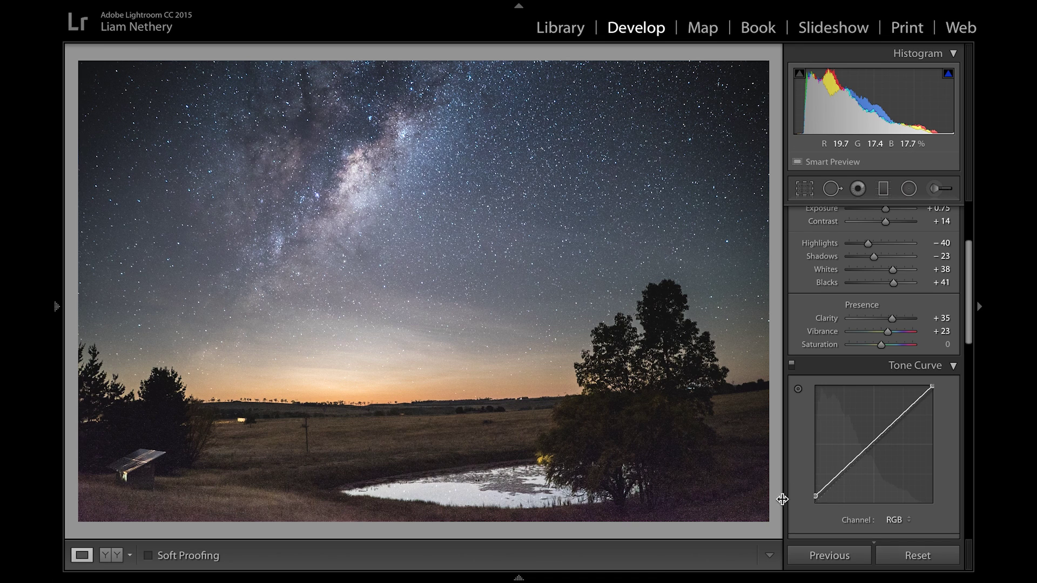
drag(818, 493, 819, 494)
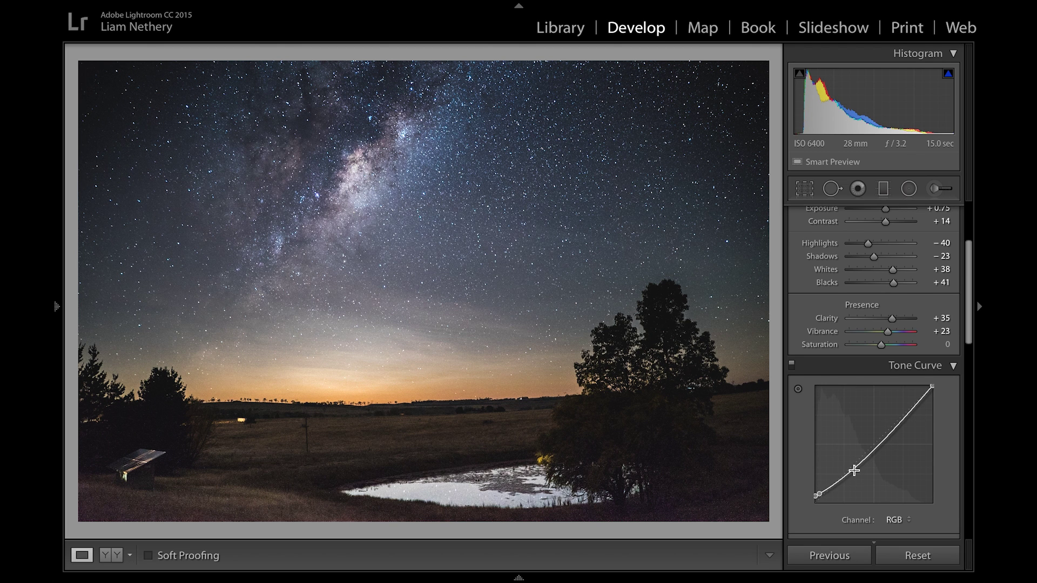
drag(853, 470, 850, 474)
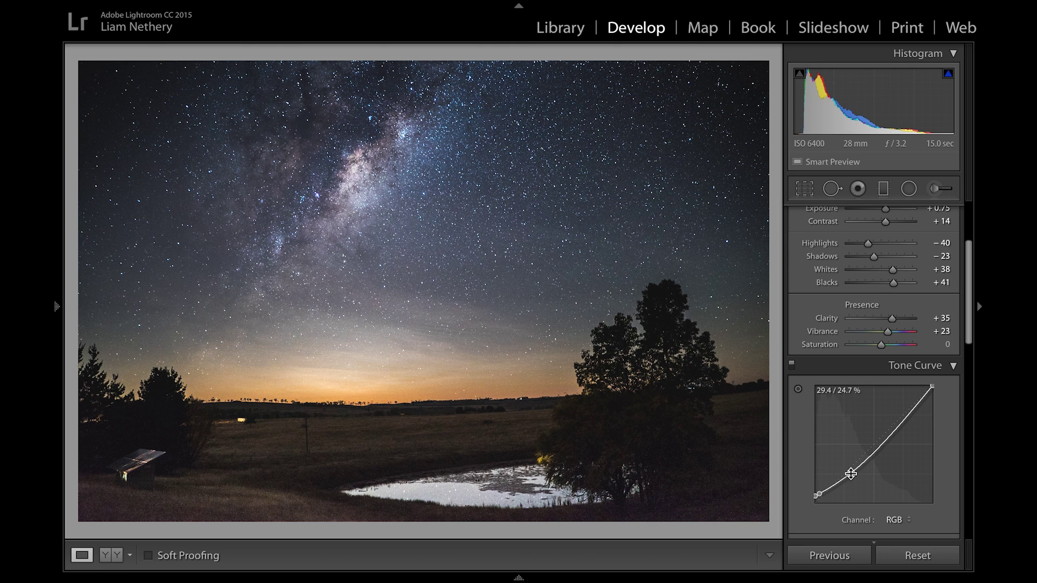
drag(887, 433, 884, 429)
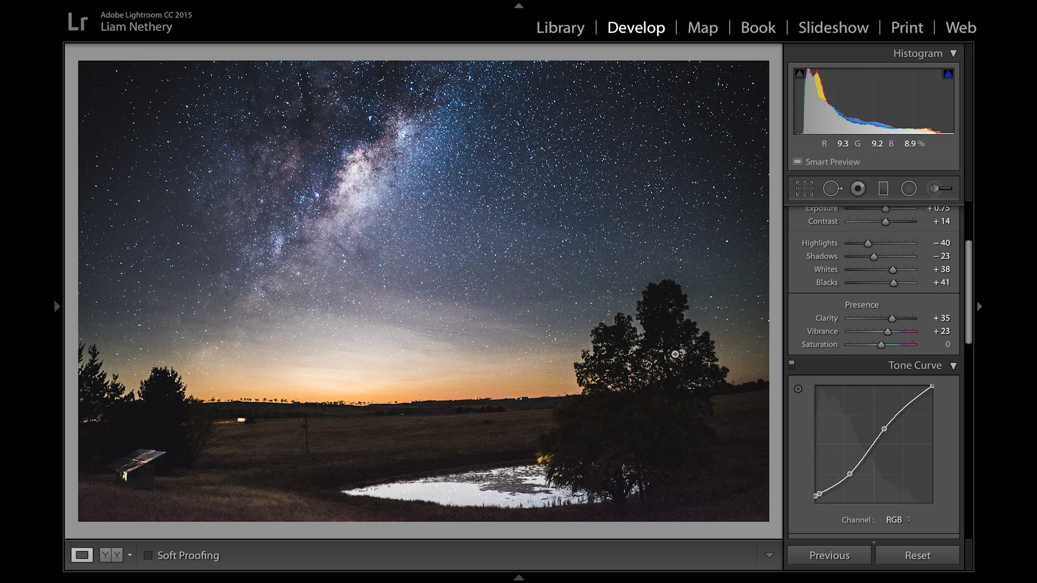
Set the photo's overall clarity to +26 and exposure to +1.10
scroll(864, 357, up, 1)
click(893, 356)
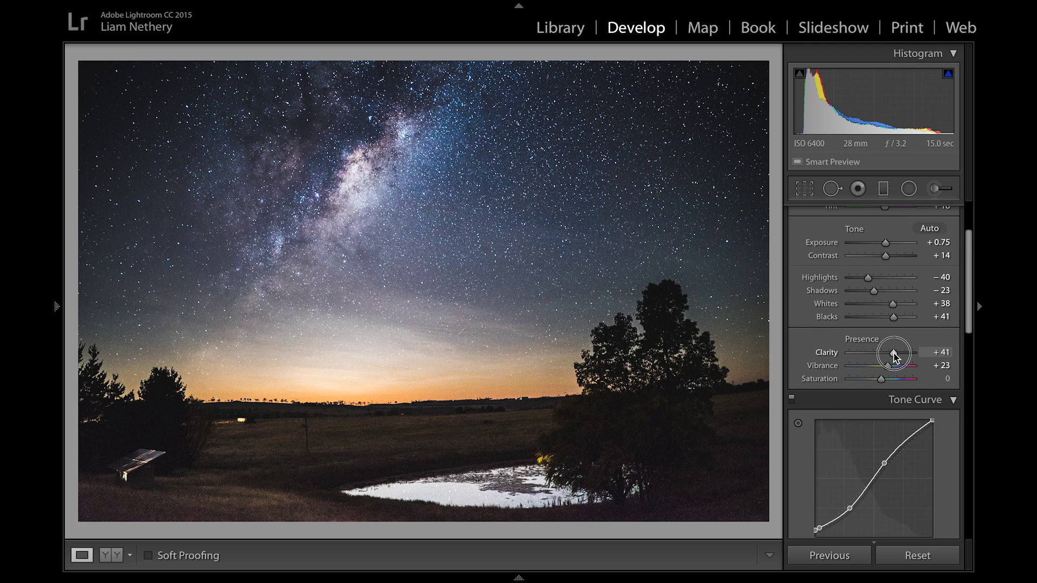
drag(892, 357, 890, 356)
scroll(886, 351, up, 1)
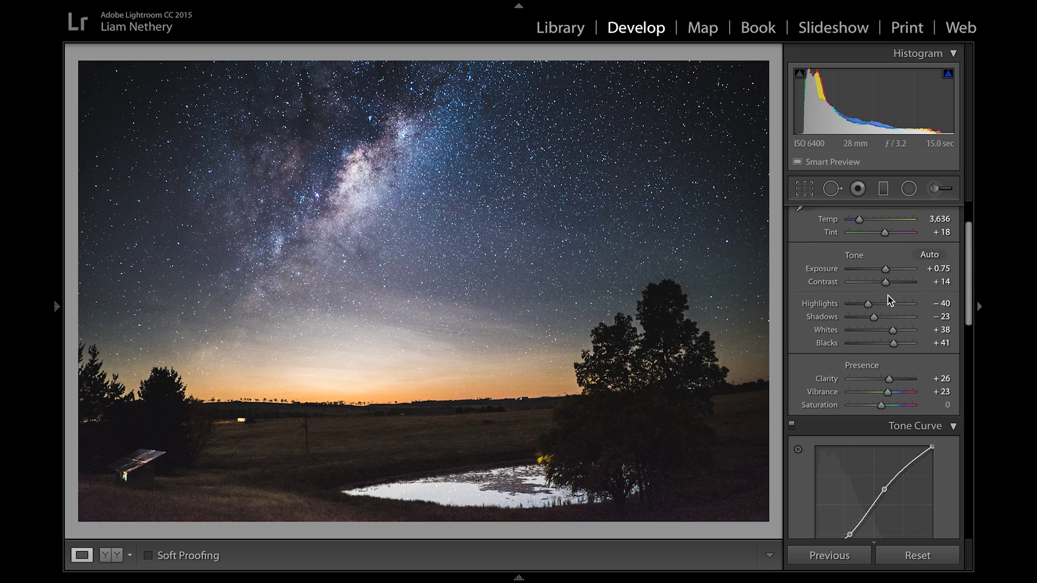
drag(886, 274, 887, 273)
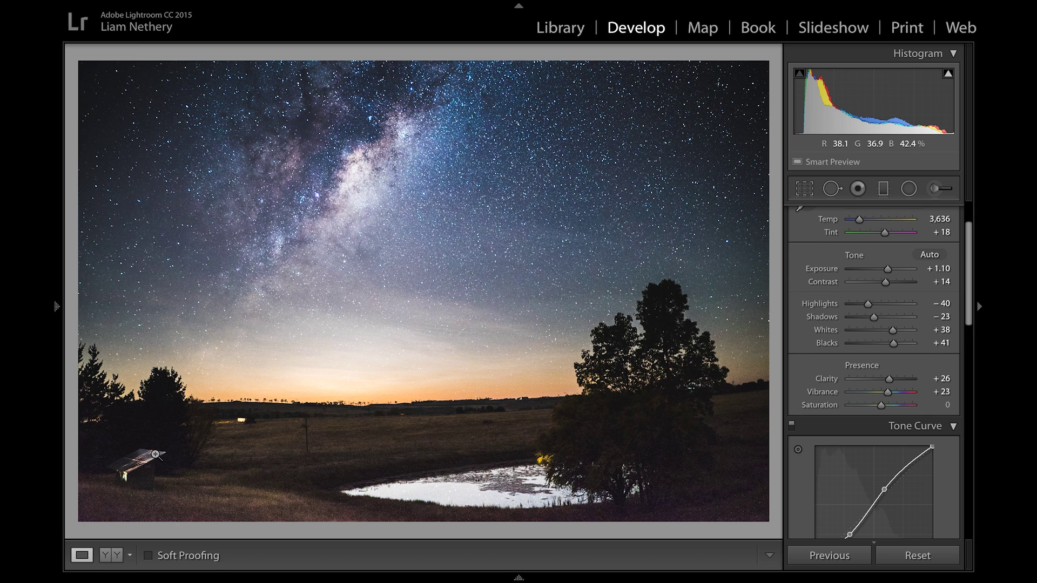
Brighten the small shed with an Adjustment Brush dab at exposure 1.15, contrast 17, highlights 3 and shadows 18
click(134, 477)
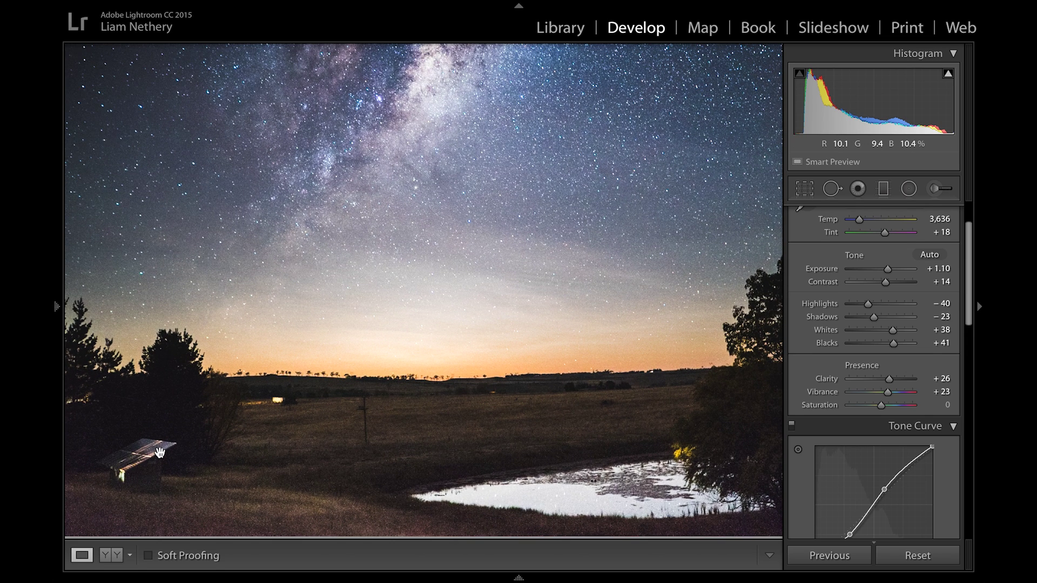
click(135, 463)
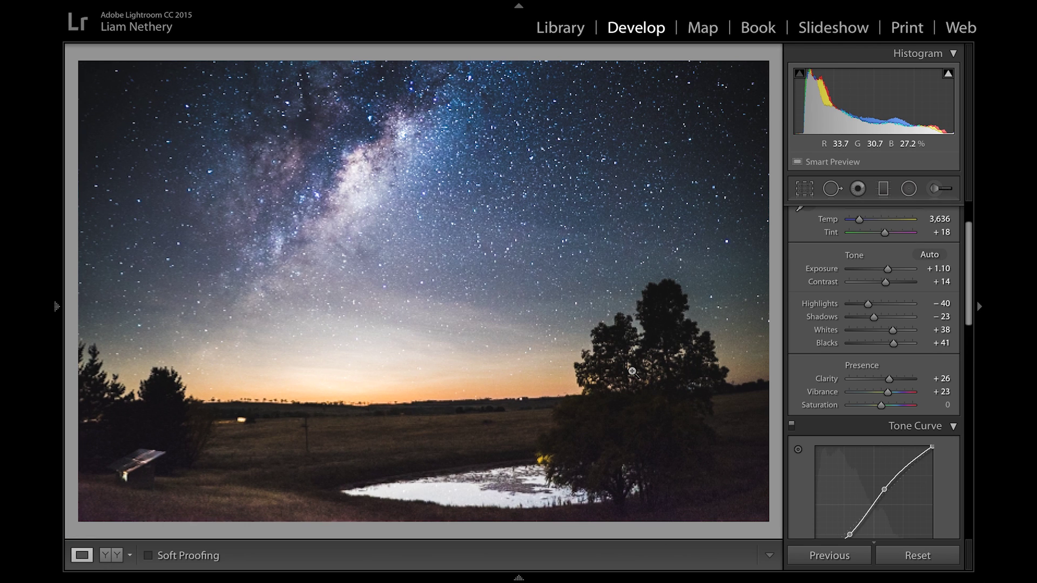
click(933, 189)
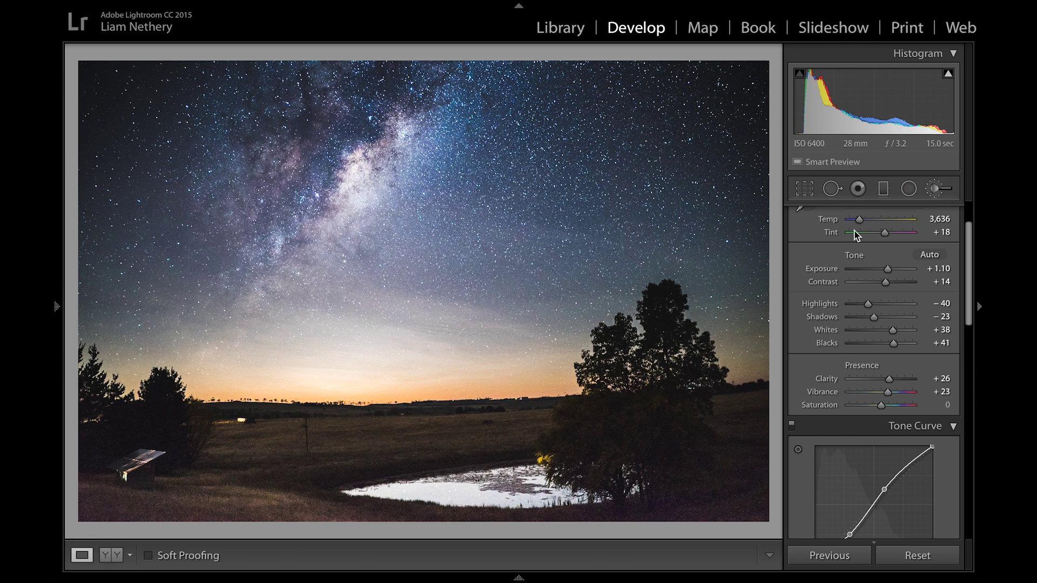
click(138, 470)
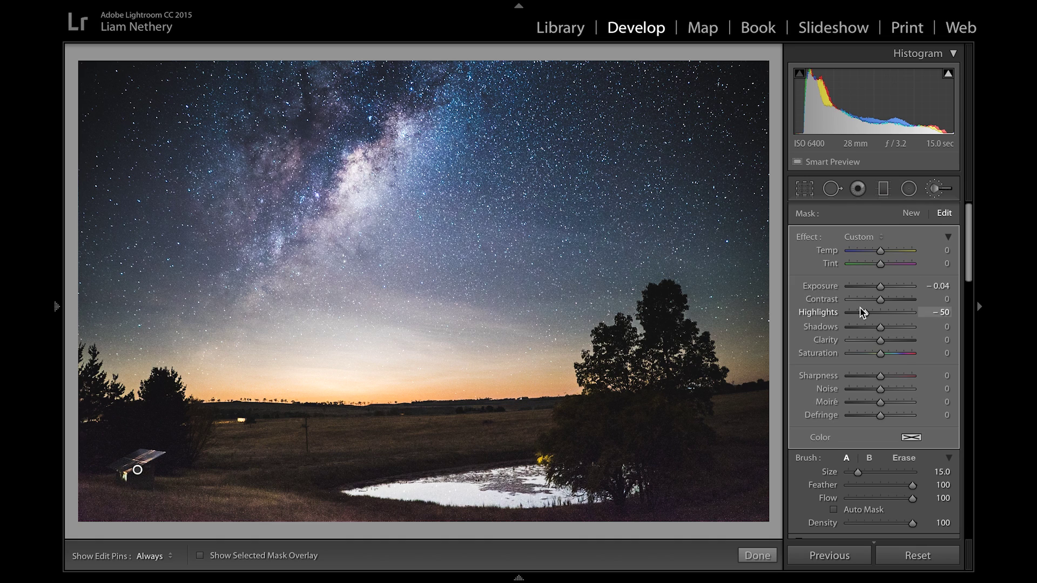
drag(865, 312, 890, 290)
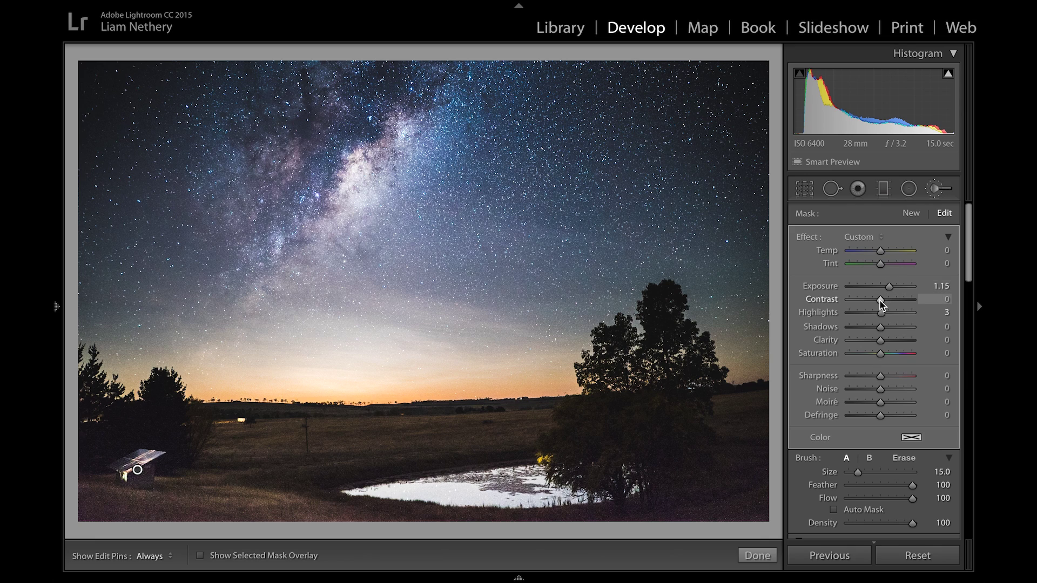
drag(880, 301, 889, 333)
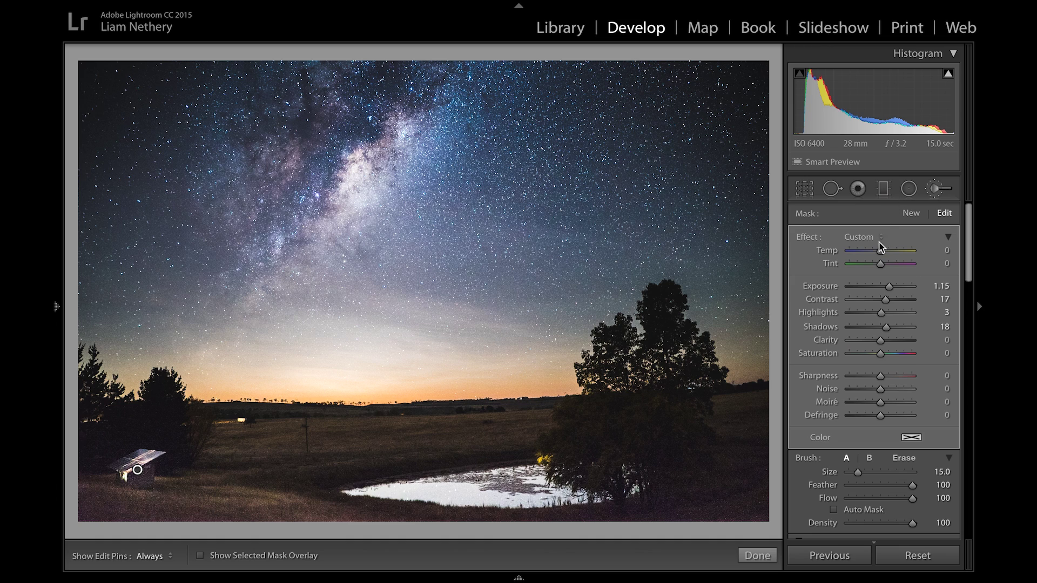
click(935, 189)
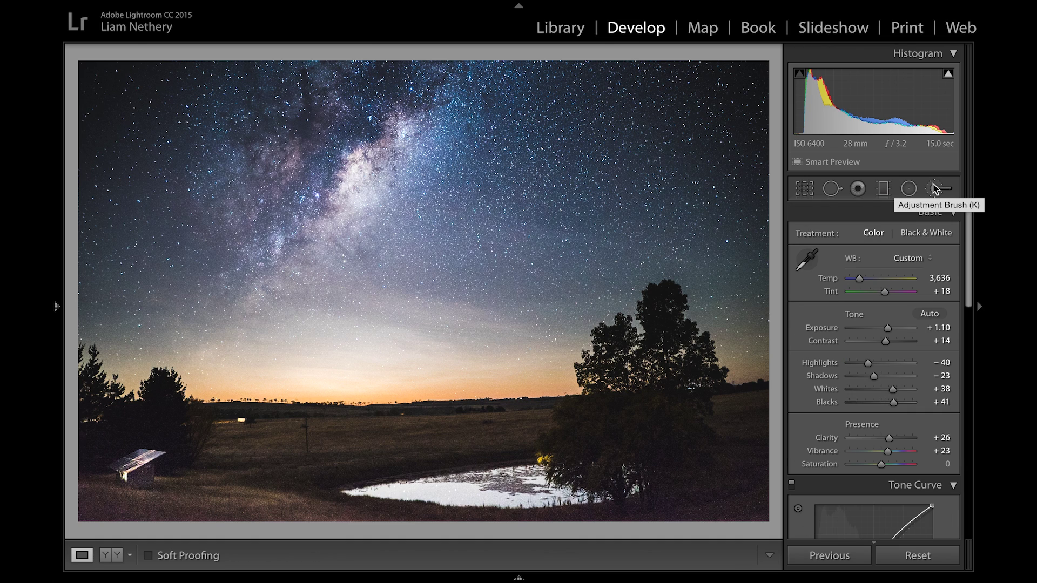
Set the photo's luminance noise reduction to 10
scroll(887, 326, down, 5)
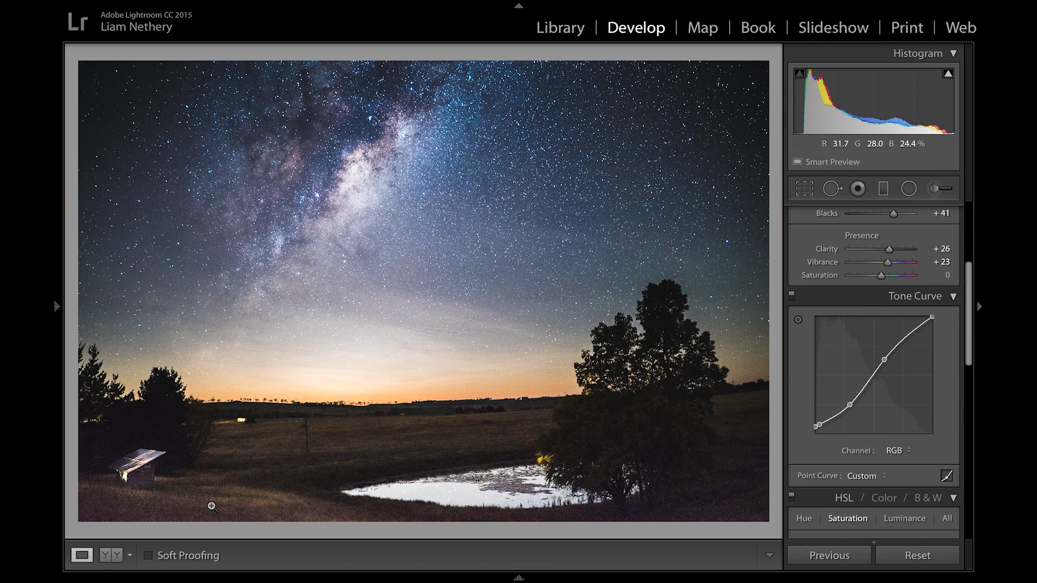
scroll(858, 427, down, 3)
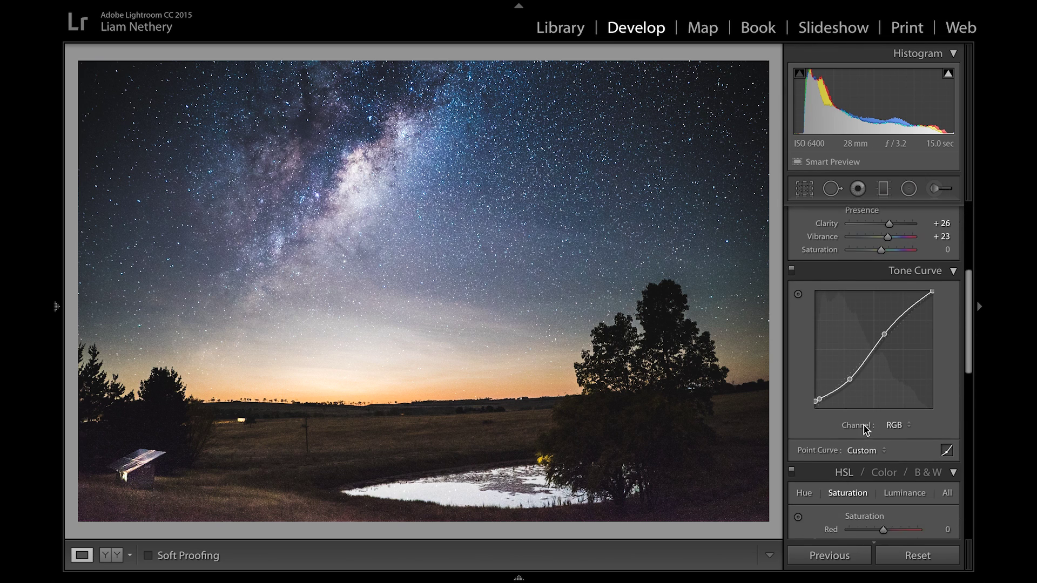
scroll(866, 430, down, 3)
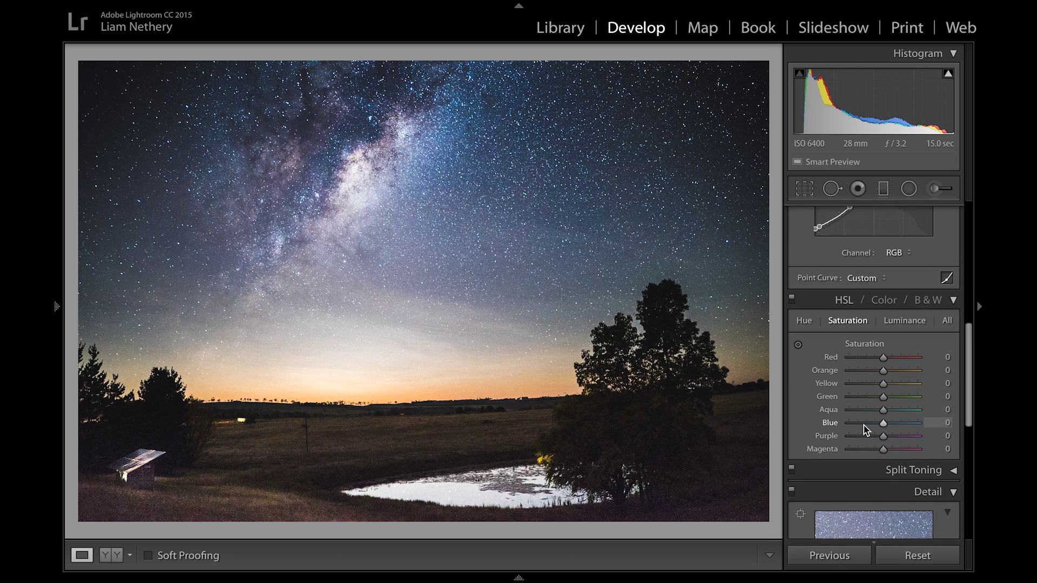
scroll(863, 430, down, 5)
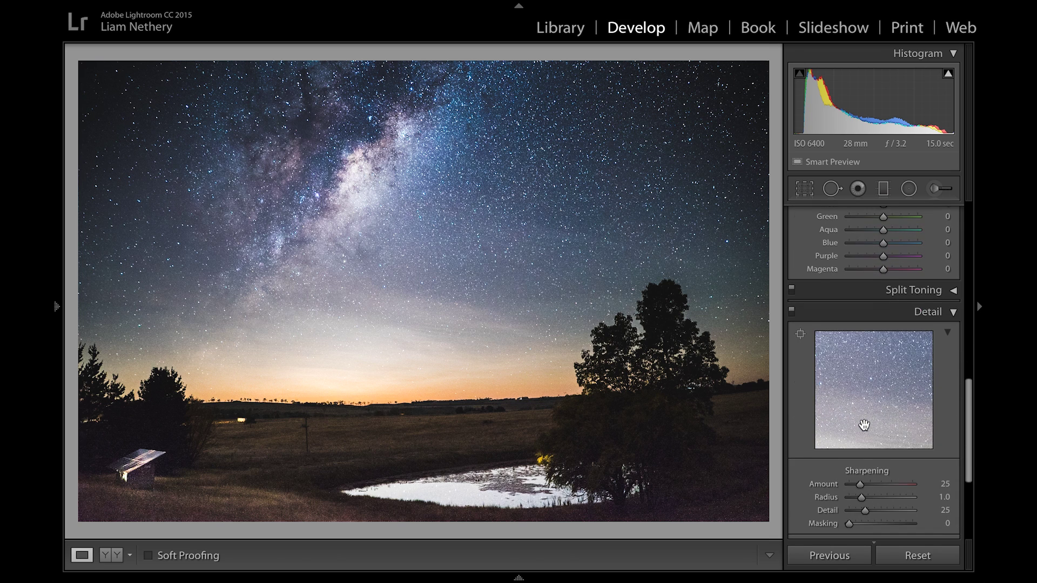
scroll(864, 425, down, 4)
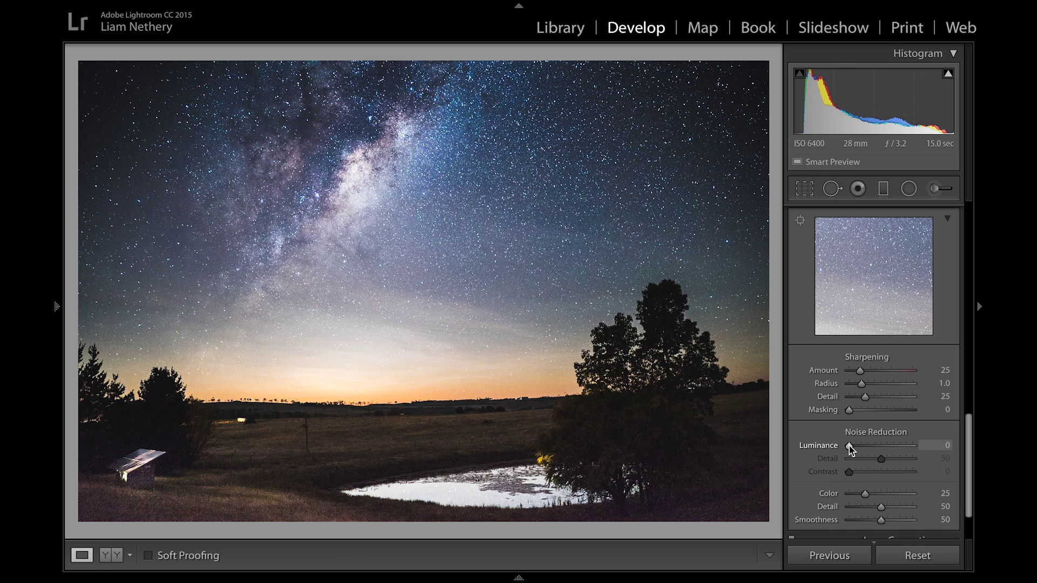
drag(849, 445, 854, 447)
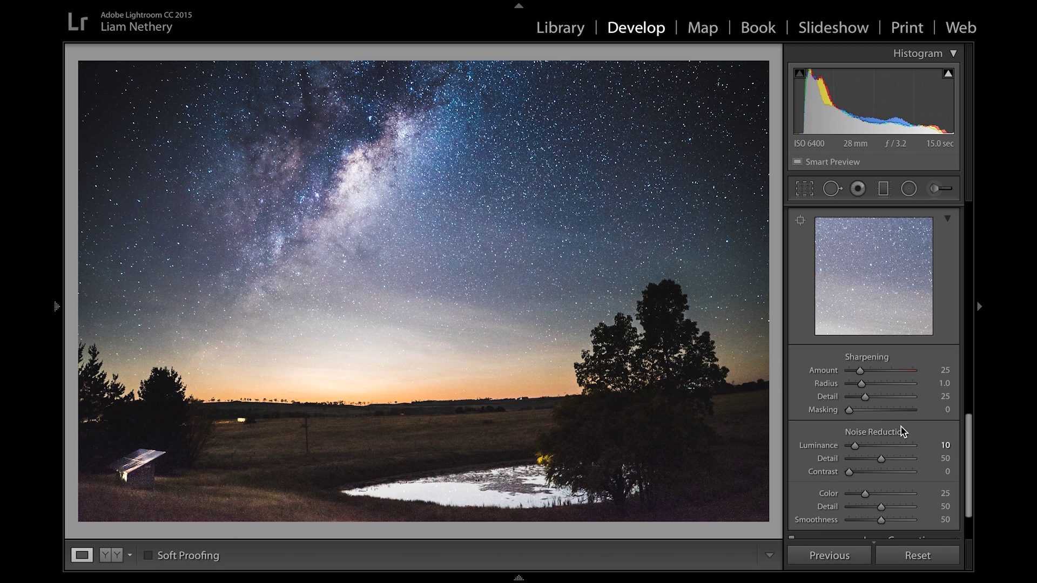
Fine-tune the overall tone with highlights at −44, shadows at −21, whites at +38 and blacks at +16
scroll(901, 427, up, 5)
scroll(901, 427, up, 6)
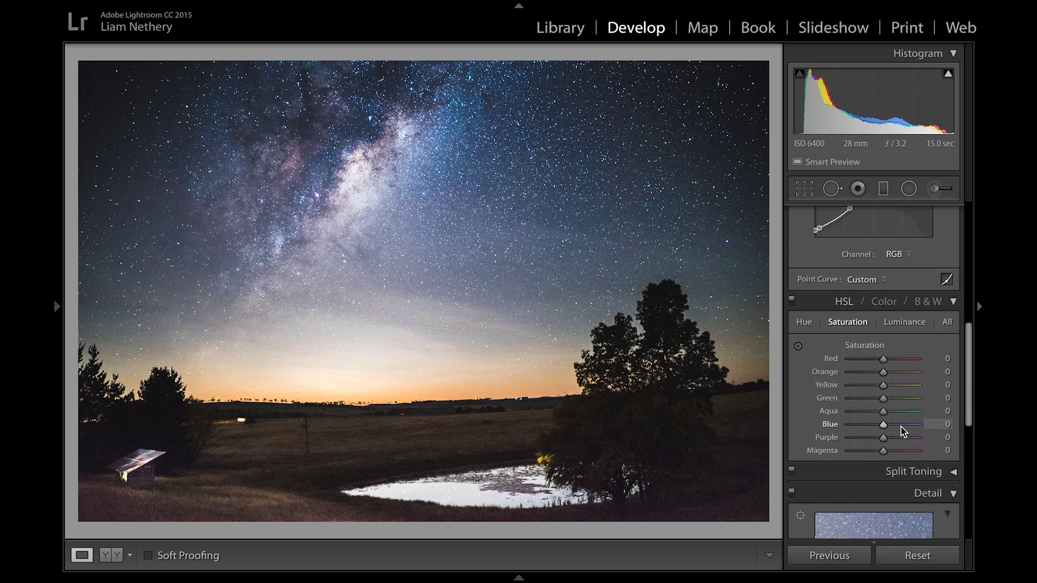
scroll(900, 427, up, 4)
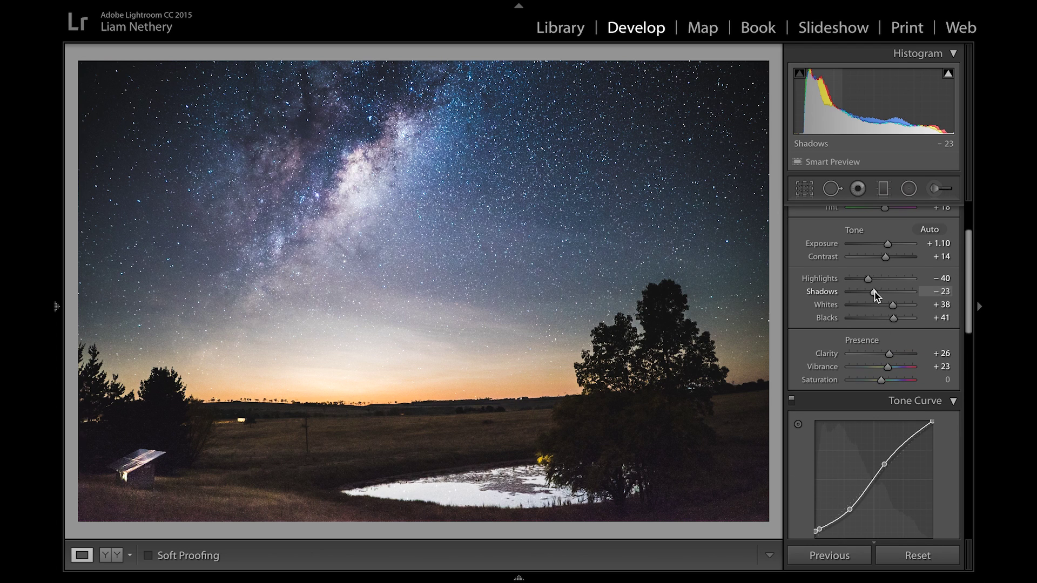
scroll(877, 300, up, 4)
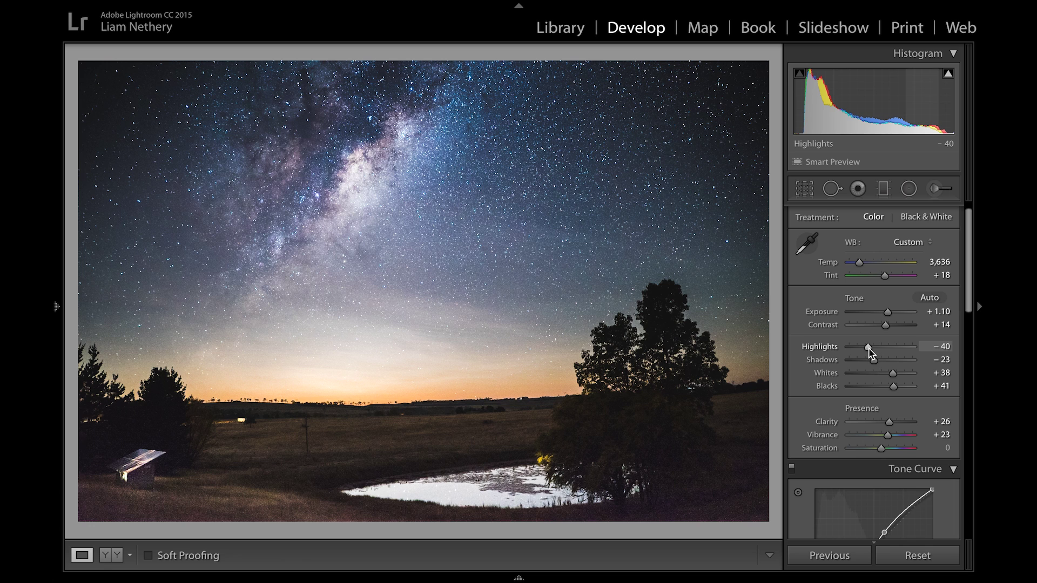
drag(869, 348, 870, 352)
drag(873, 360, 874, 361)
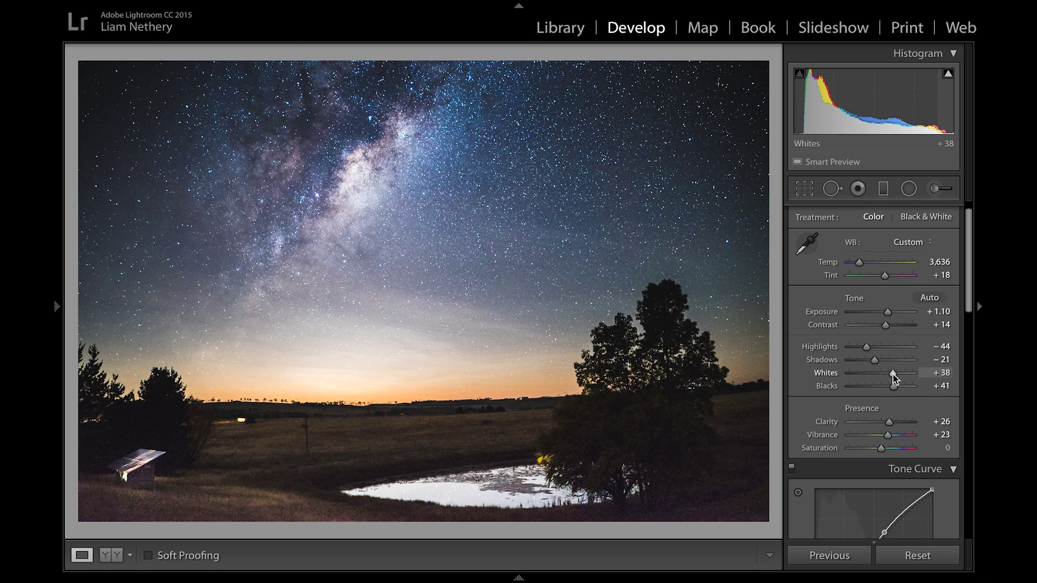
mouse_move(893, 374)
mouse_down()
mouse_move(868, 372)
mouse_move(893, 378)
mouse_up()
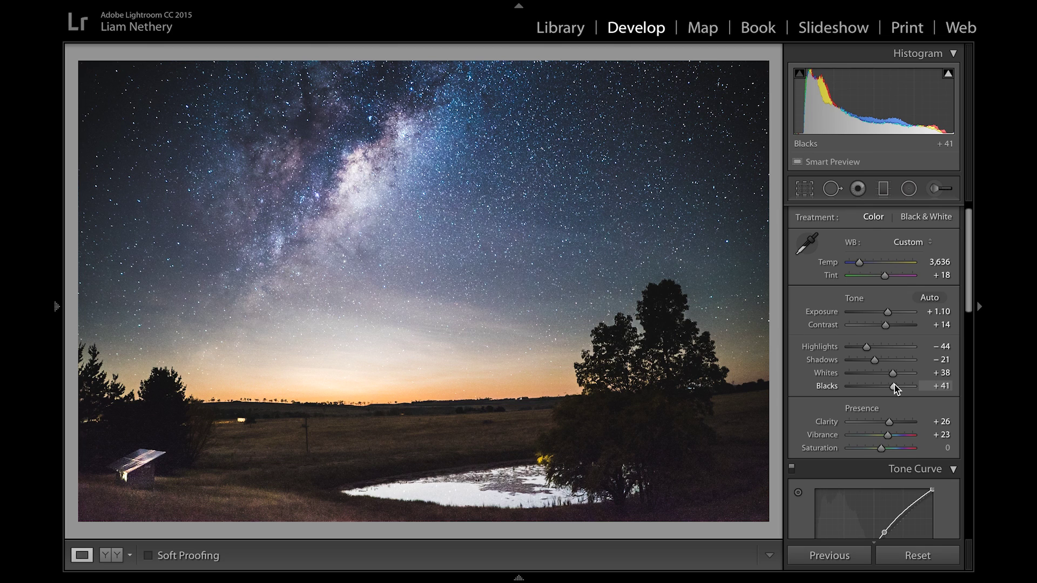
drag(894, 385, 886, 386)
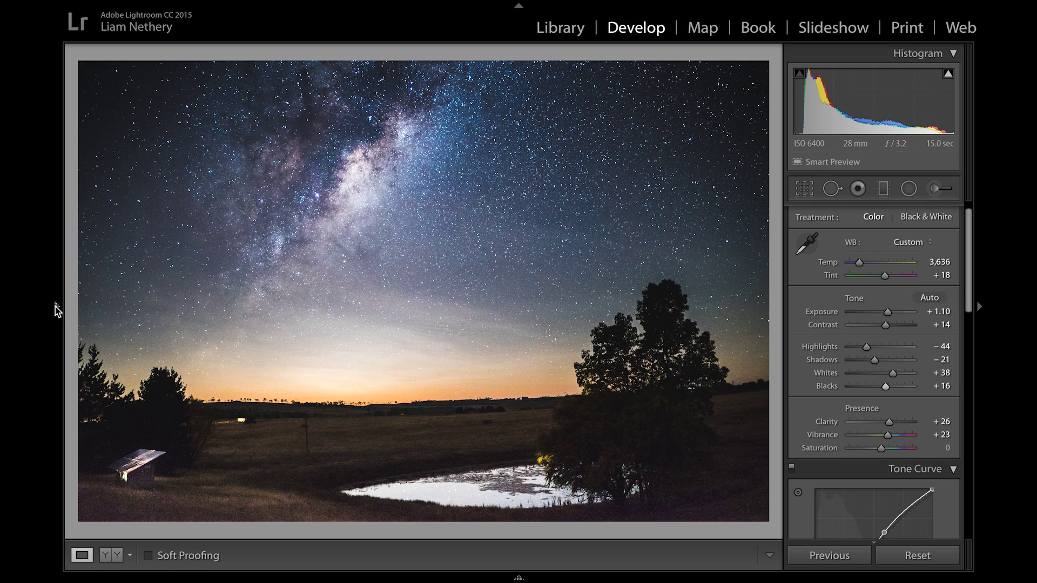
View the photo at its first temperature change in the edit history for comparison, and return to the latest edit
mouse_move(56, 309)
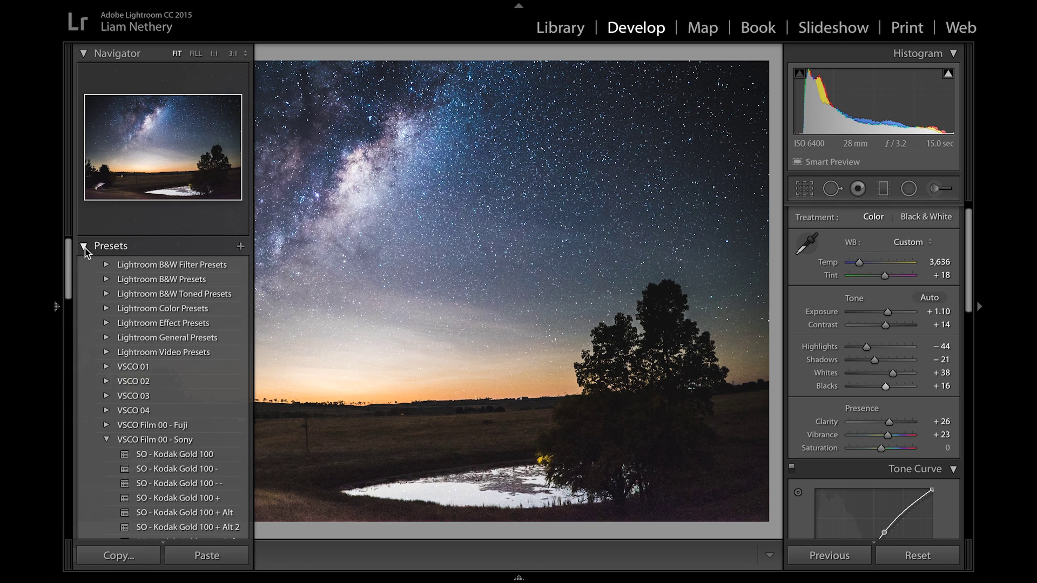
click(84, 248)
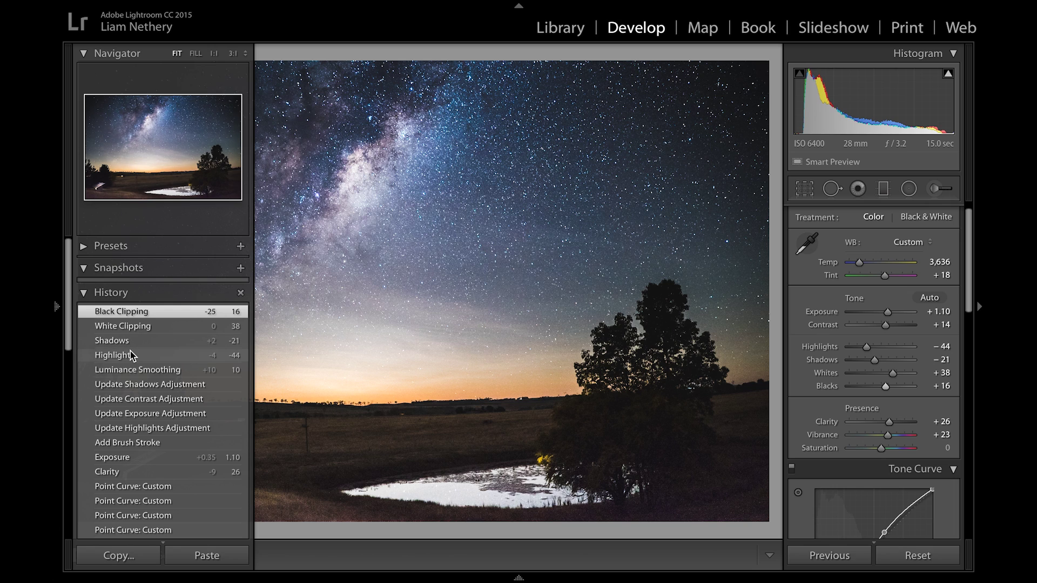
scroll(131, 352, down, 15)
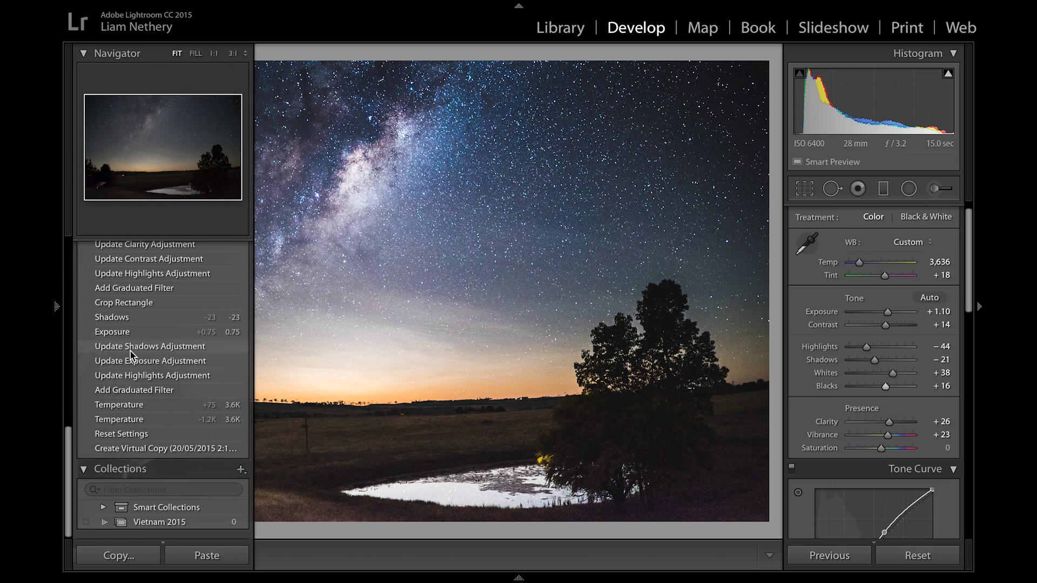
click(144, 425)
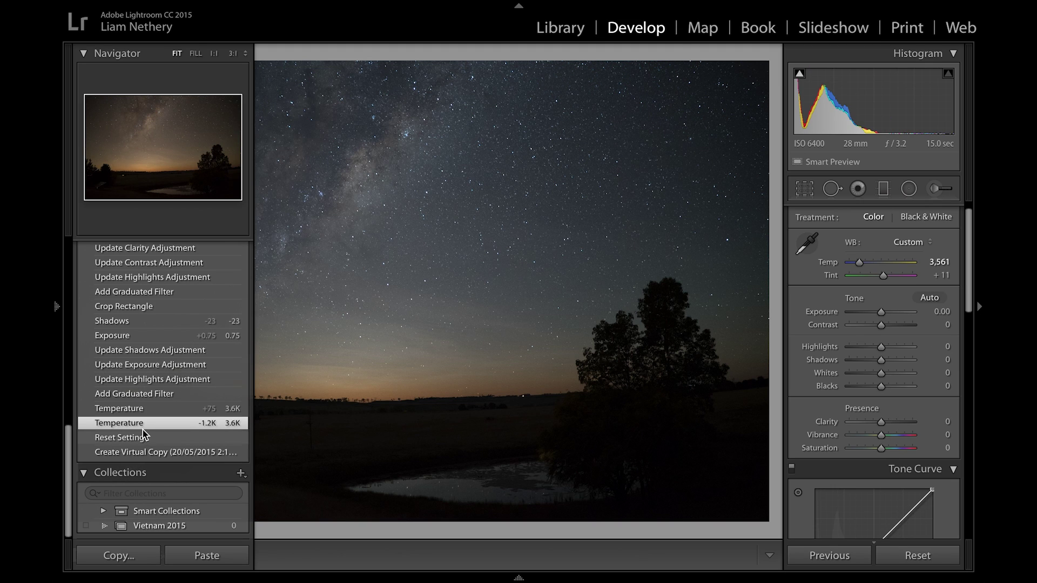
key(ctrl+z)
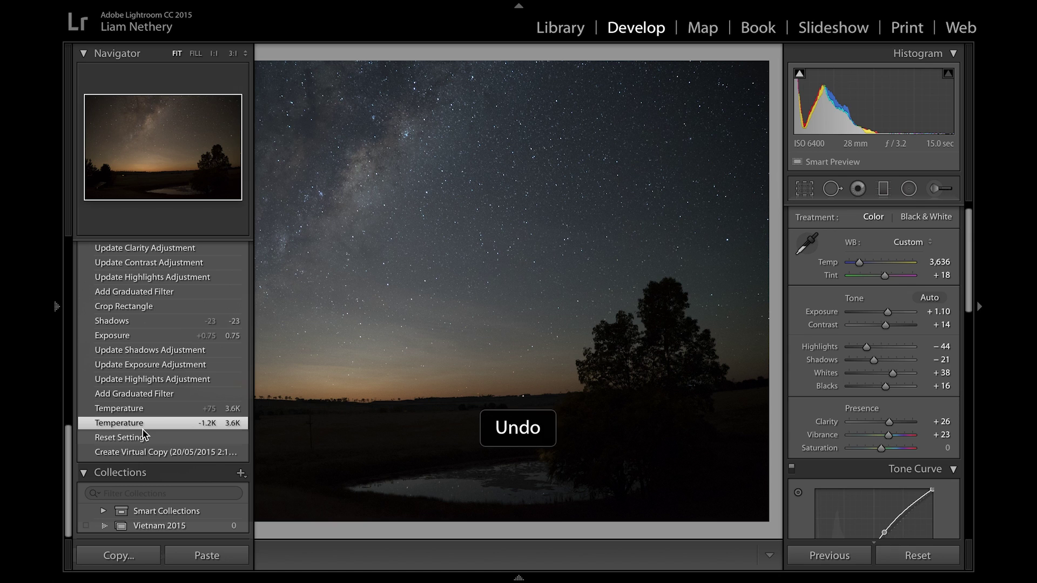